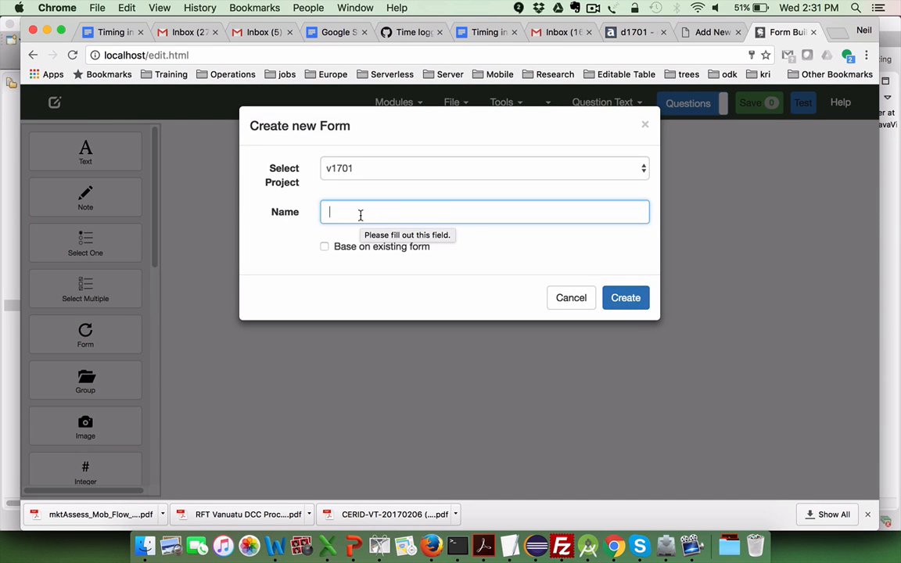
# - Create a new form named "filter" in project v1701
pyautogui.write('filter')
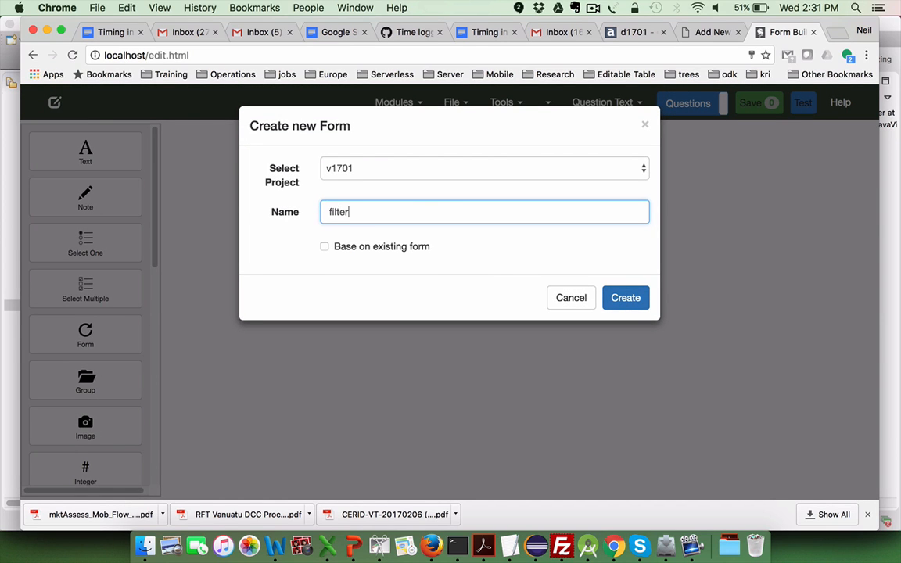
pyautogui.click(619, 299)
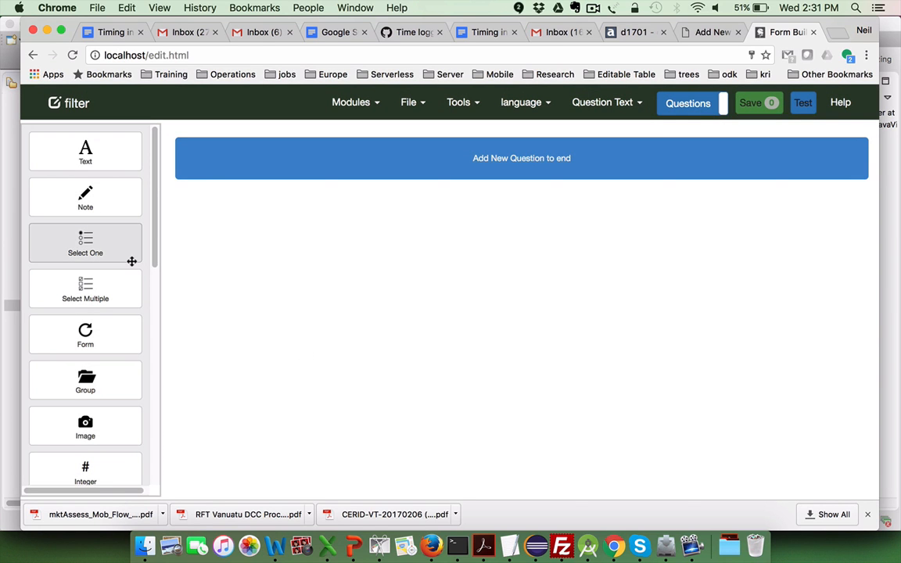
# - Add a Select One question, name it "country" and complete its question text as "q1) Country"
pyautogui.click(85, 249)
pyautogui.click(331, 177)
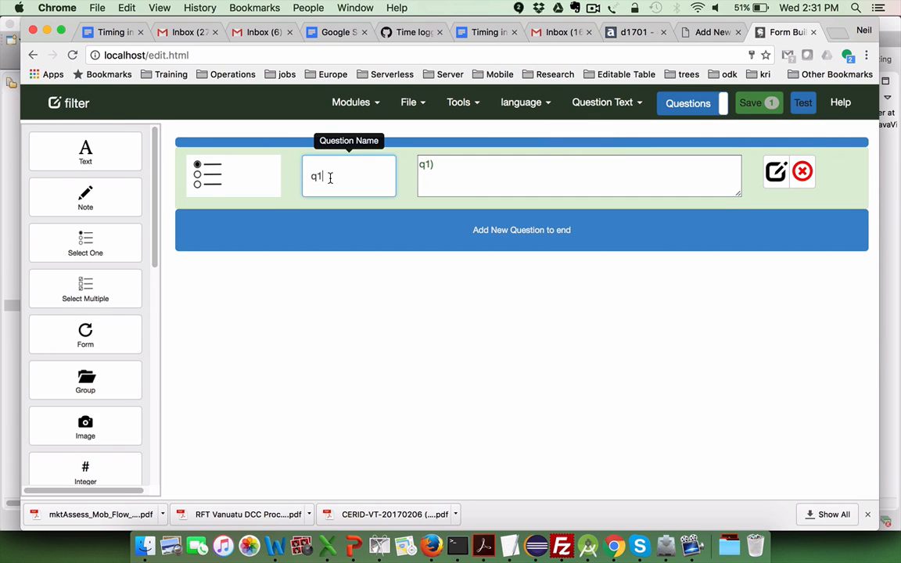
pyautogui.press('BackSpace')
pyautogui.press('BackSpace')
pyautogui.write('country')
pyautogui.click(470, 169)
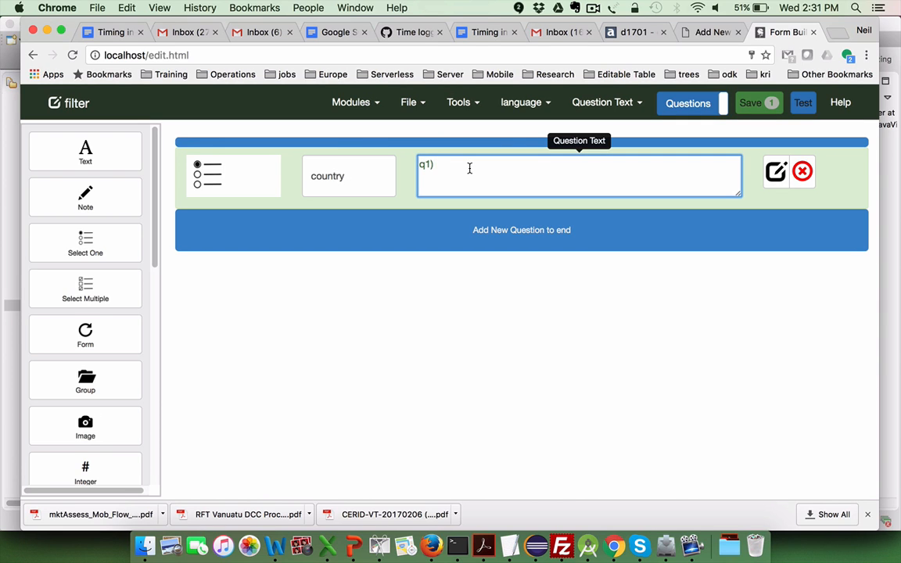
pyautogui.write('Country')
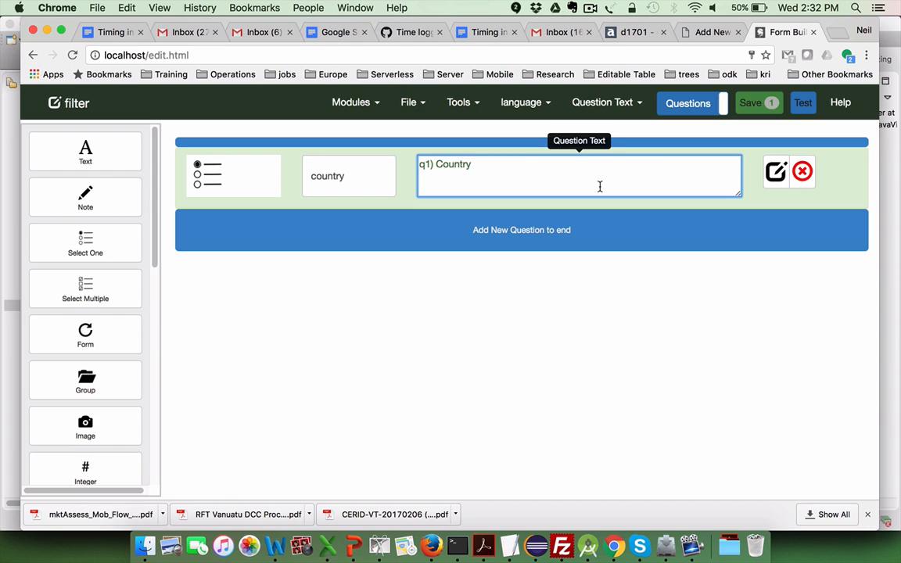
# - Open the country question's choices and add two choices labelled Iraq and Australia
pyautogui.click(776, 175)
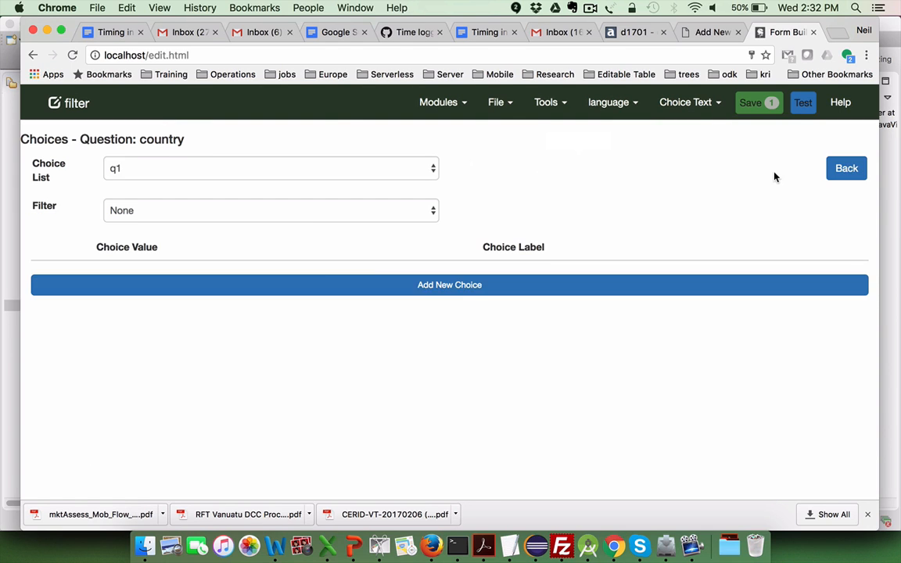
pyautogui.click(346, 290)
pyautogui.write('I')
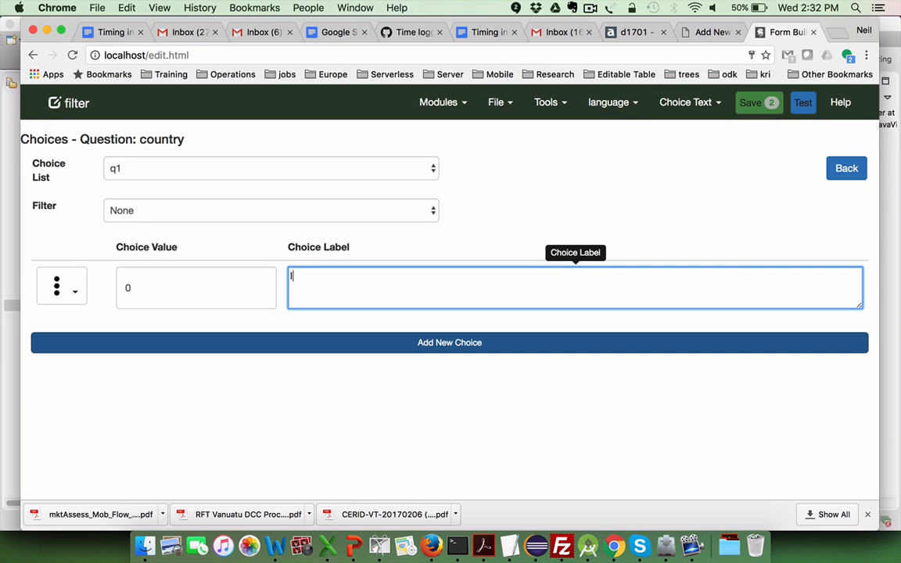
pyautogui.write('raq')
pyautogui.click(382, 344)
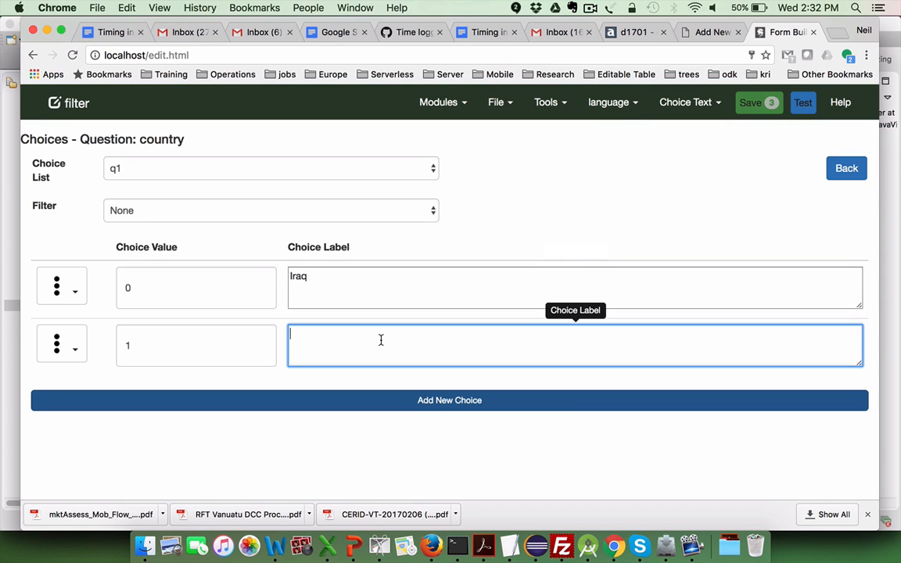
pyautogui.write('Australia')
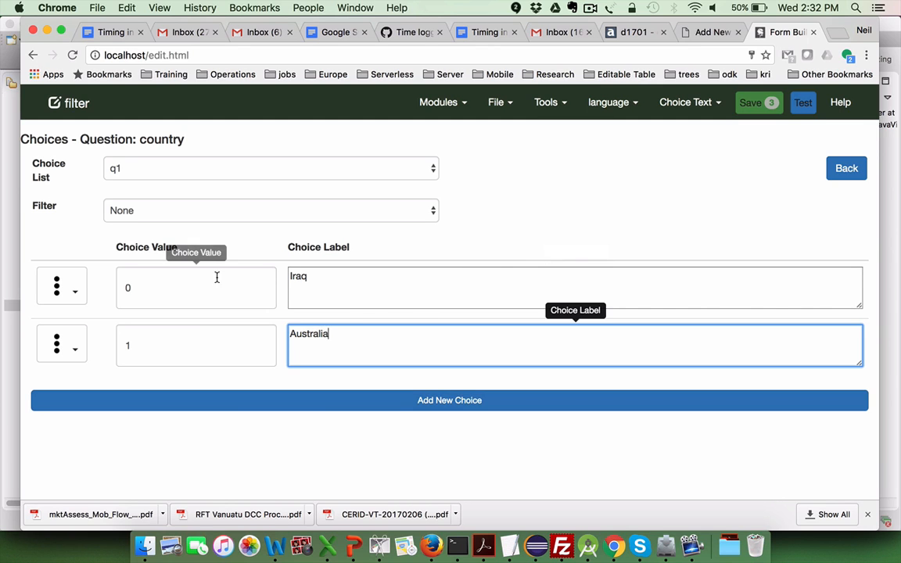
# - Set the values of the Iraq and Australia choices to "iraq" and "australia", and save the form
pyautogui.click(195, 287)
pyautogui.press('BackSpace')
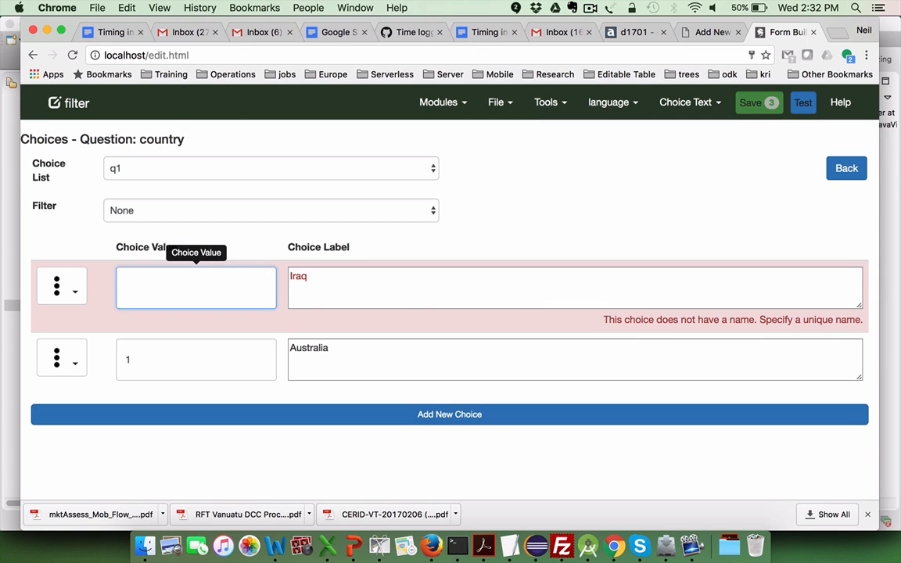
pyautogui.write('iraq')
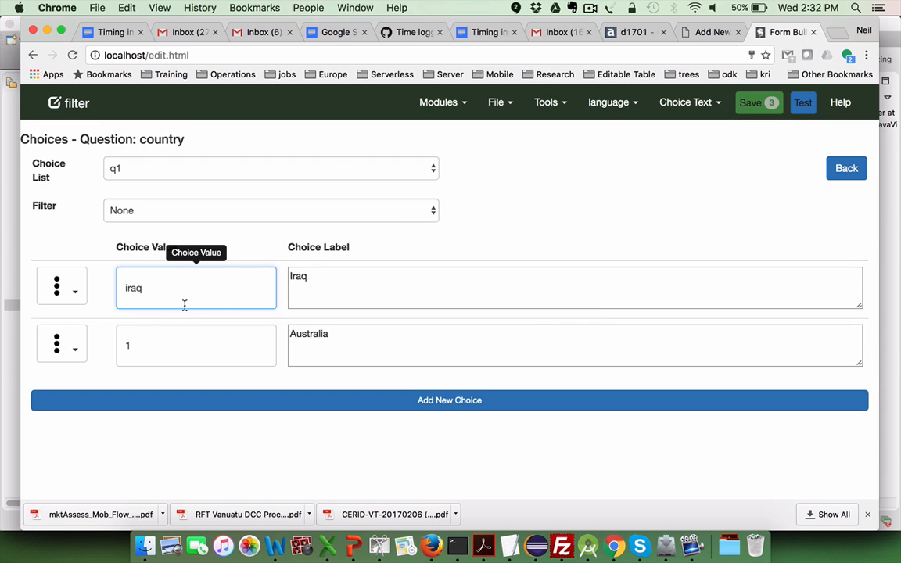
pyautogui.click(150, 340)
pyautogui.press('BackSpace')
pyautogui.write('a')
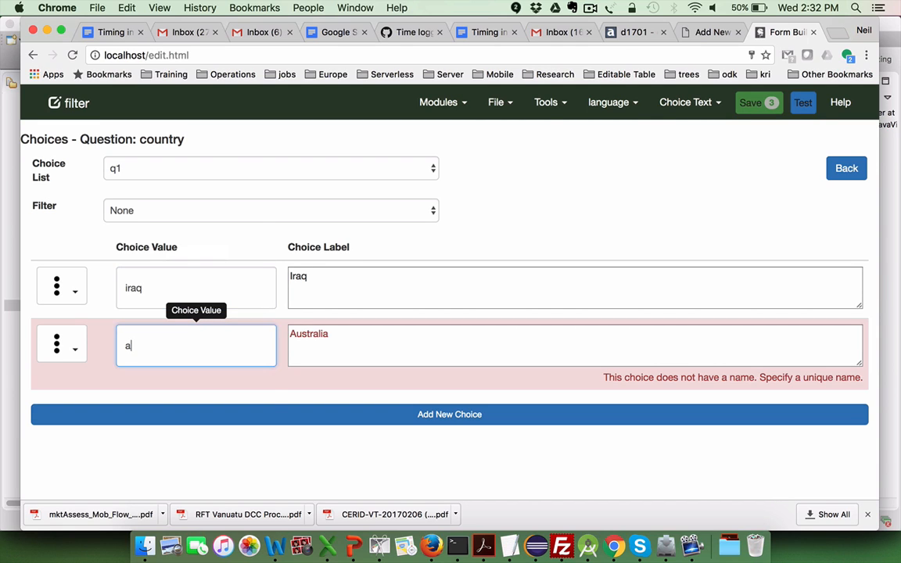
pyautogui.write('ustralia')
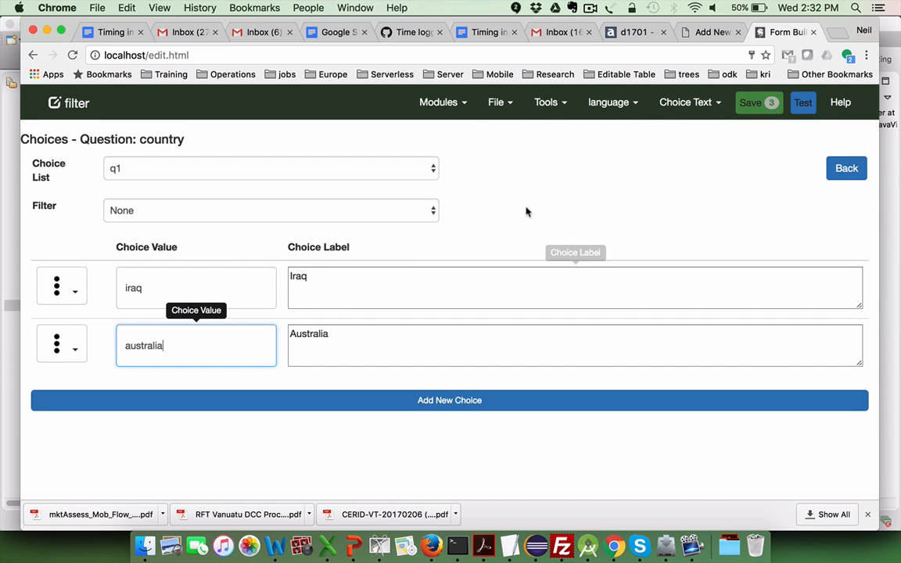
pyautogui.click(763, 103)
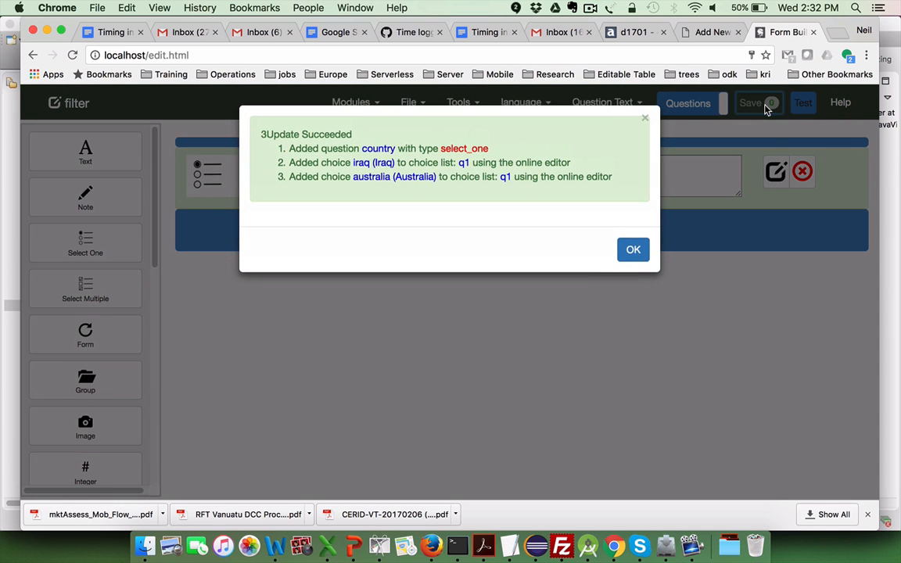
pyautogui.click(635, 252)
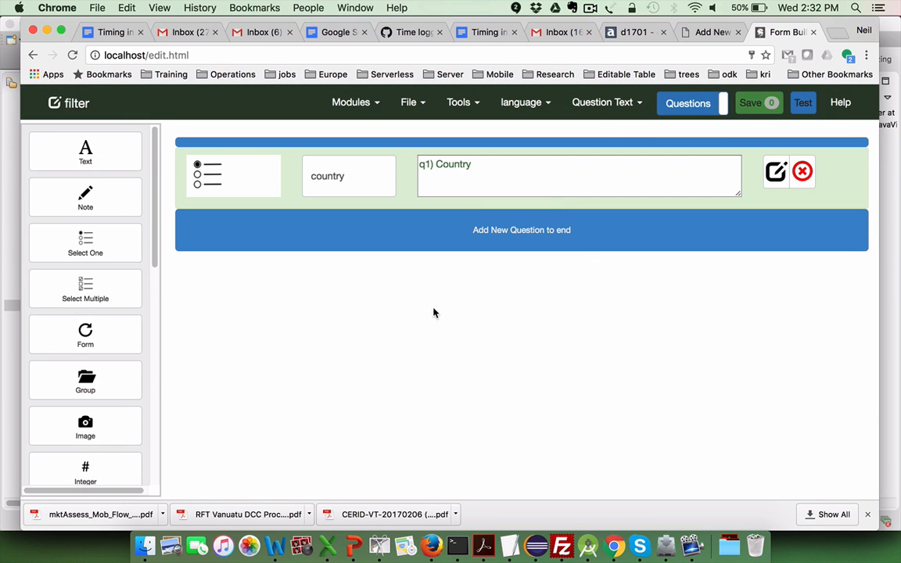
# - Add a second Select One question, name it "city" and complete its question text as "q2) City"
pyautogui.click(114, 249)
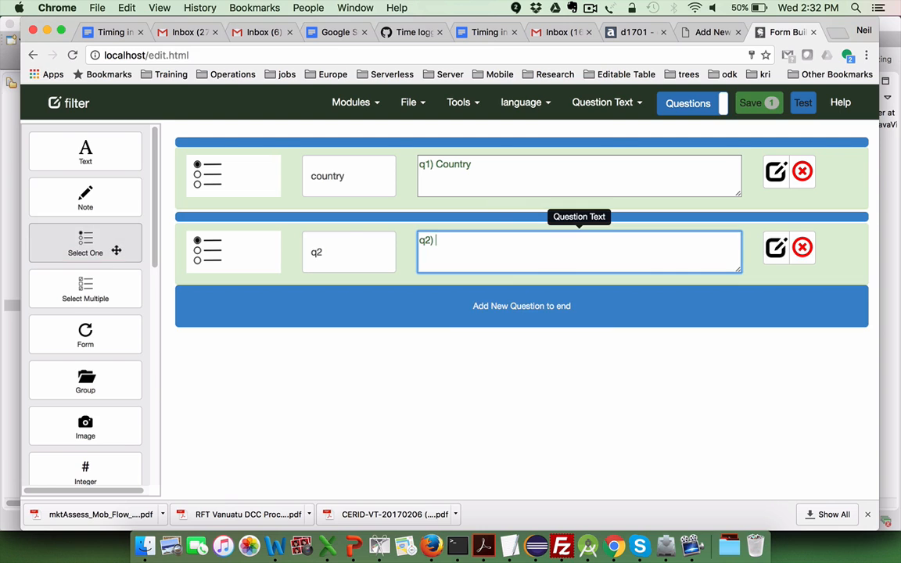
pyautogui.click(336, 252)
pyautogui.press('BackSpace')
pyautogui.press('BackSpace')
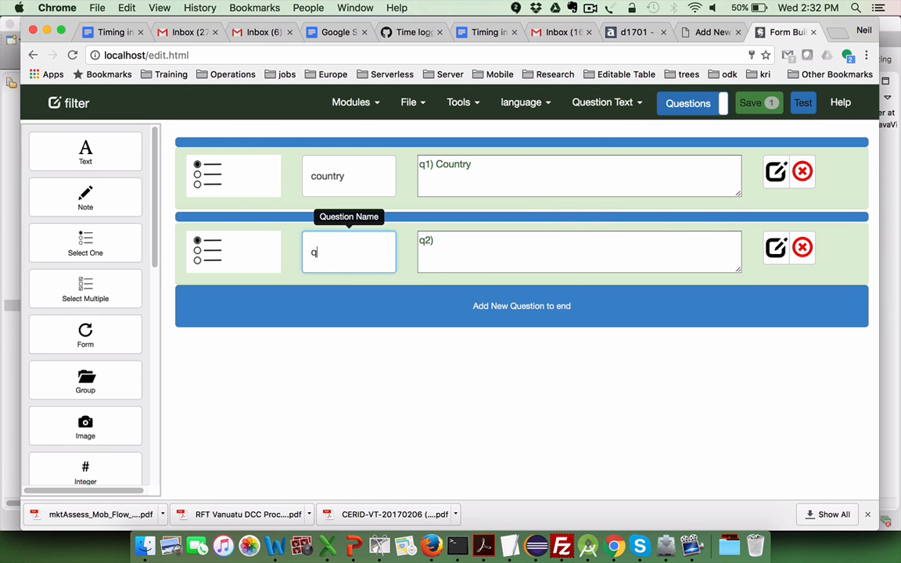
pyautogui.write('city')
pyautogui.click(489, 241)
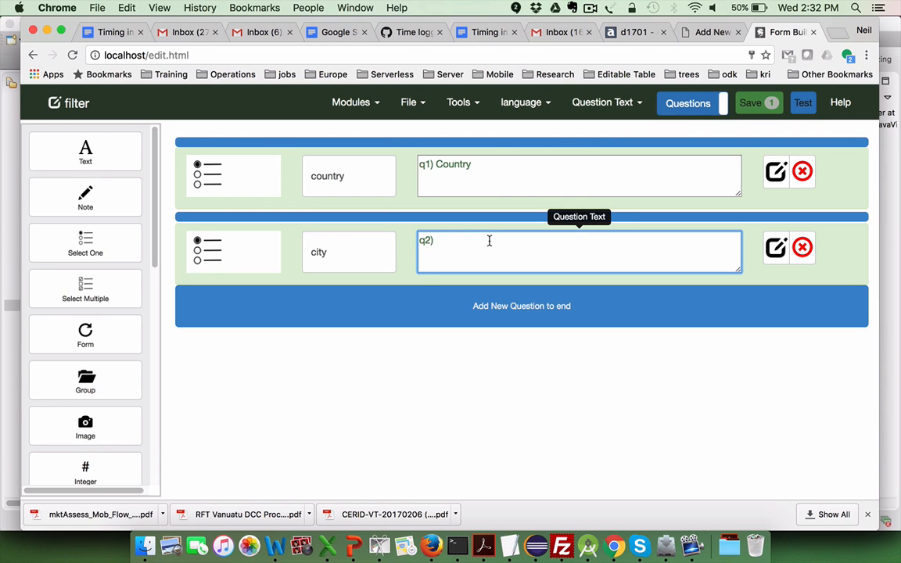
pyautogui.write('City')
# - Open the city question's choices and add two choices labelled Baghdad and Erbil
pyautogui.click(779, 257)
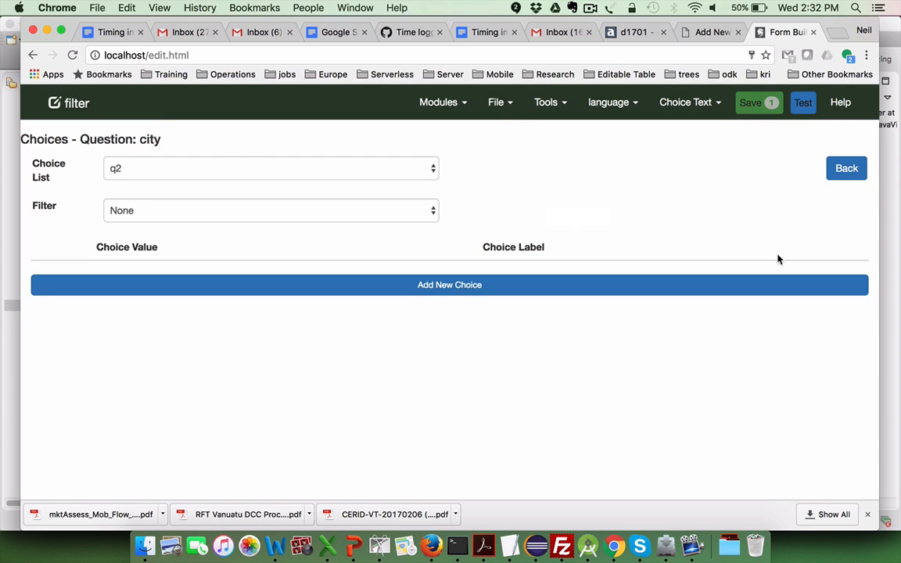
pyautogui.click(328, 287)
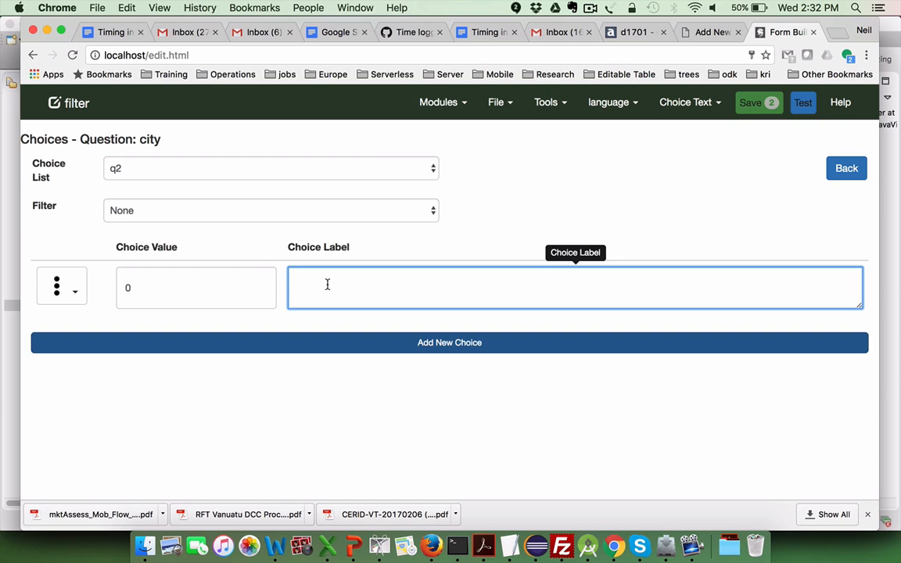
pyautogui.write('Baghdad')
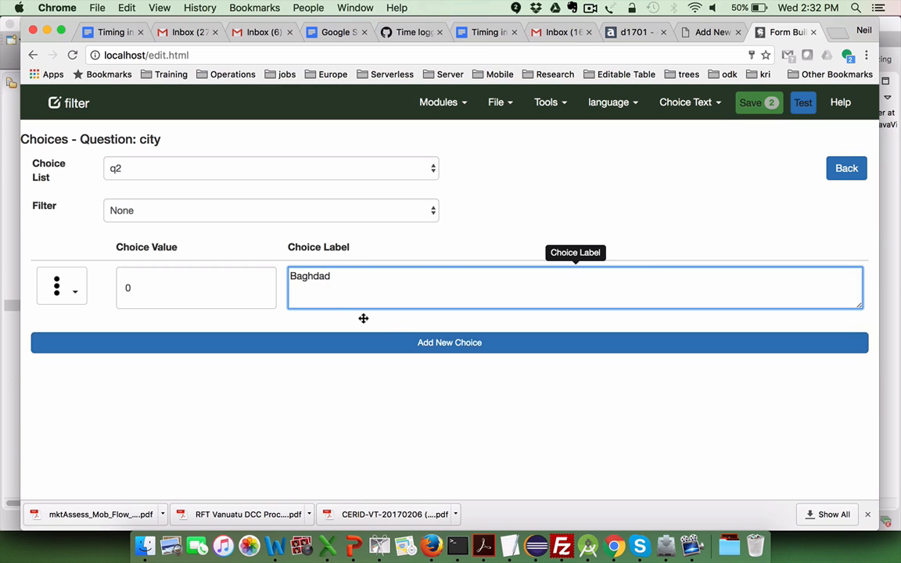
pyautogui.click(364, 343)
pyautogui.write('Er')
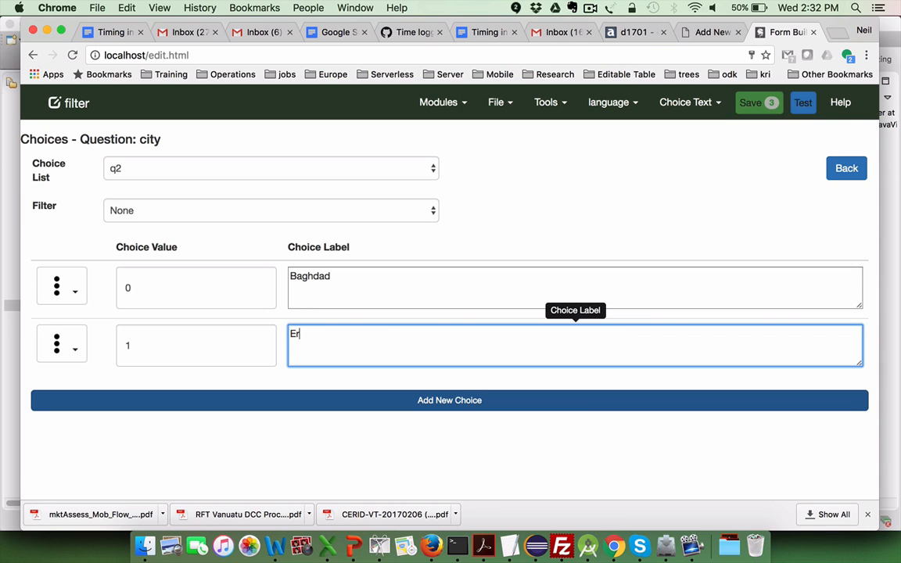
pyautogui.write('bil')
# - Add two more city choices labelled Canberra and Melbourne, and save the form
pyautogui.click(419, 401)
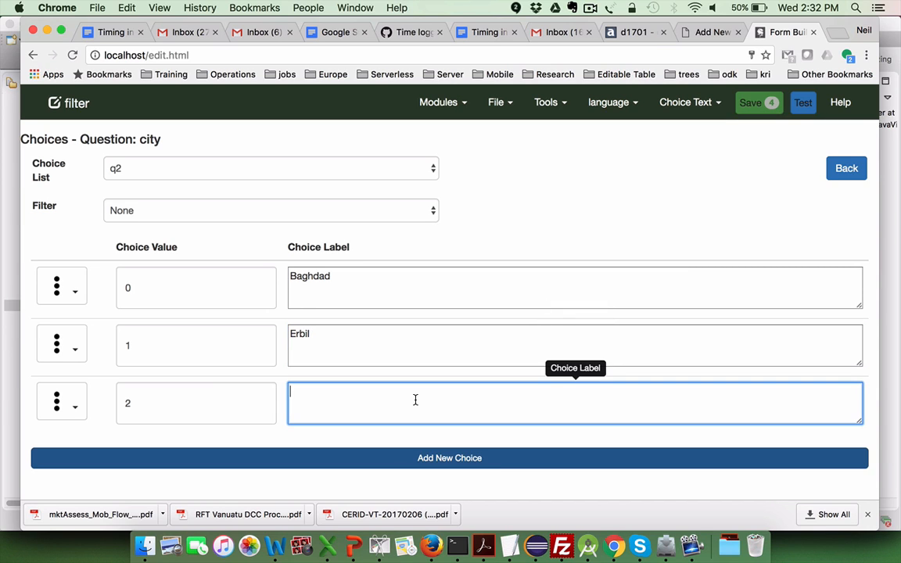
pyautogui.write('Canberra')
pyautogui.click(448, 458)
pyautogui.write('Melboi')
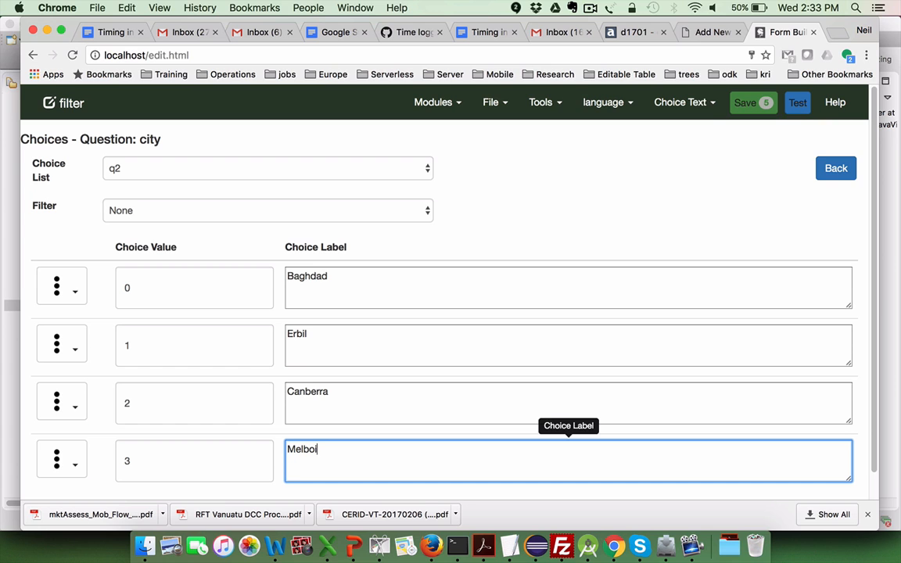
pyautogui.press('BackSpace')
pyautogui.write('urne')
pyautogui.click(746, 118)
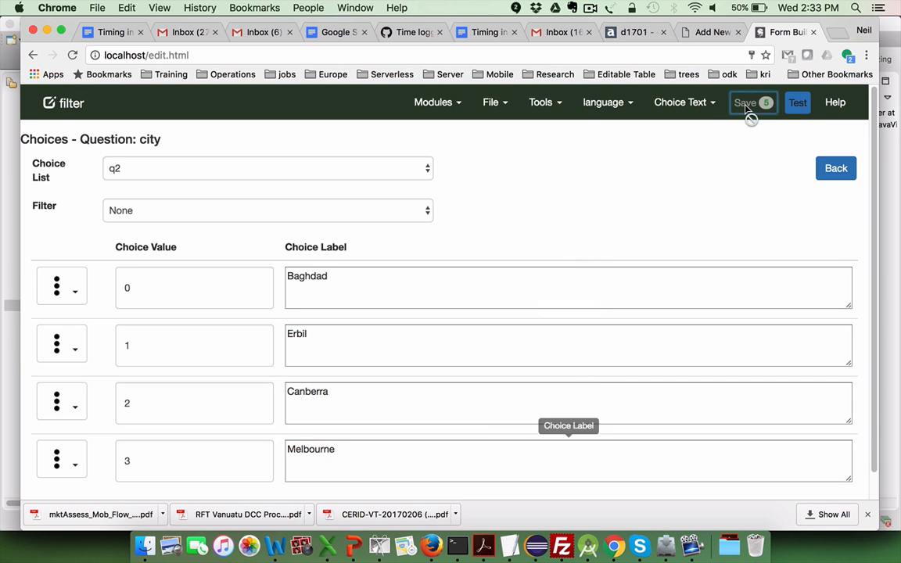
pyautogui.click(630, 279)
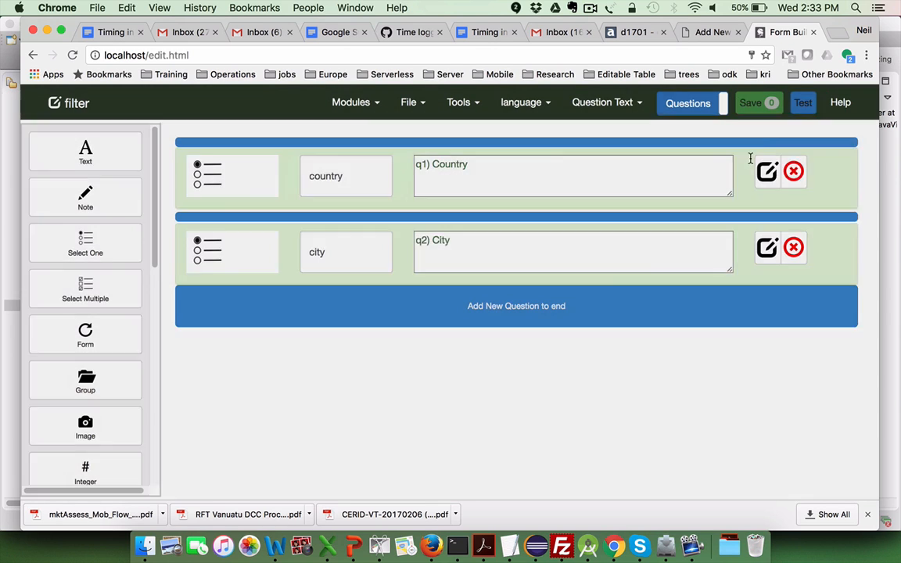
# - Test the form as a web form, choosing Iraq as the country to check the city options, and close the test without submitting
pyautogui.click(802, 103)
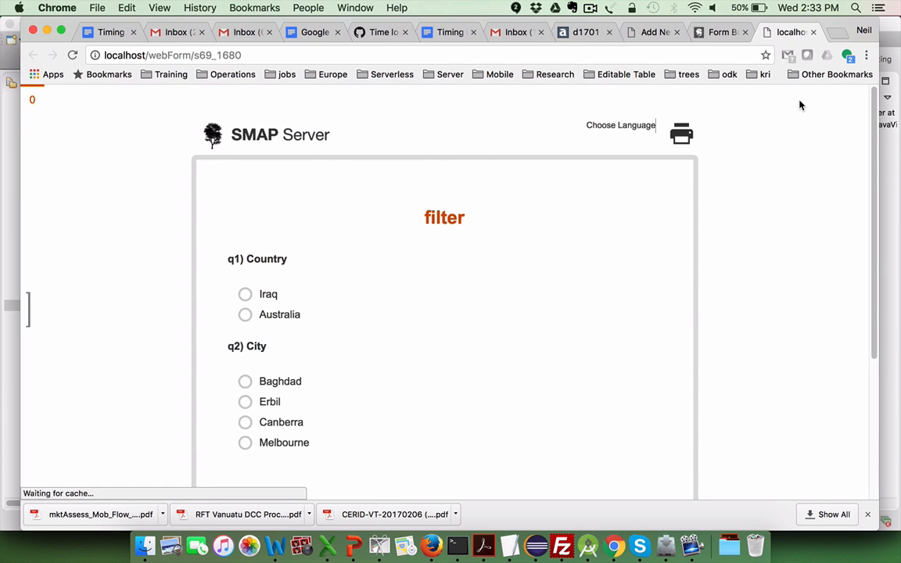
pyautogui.click(272, 299)
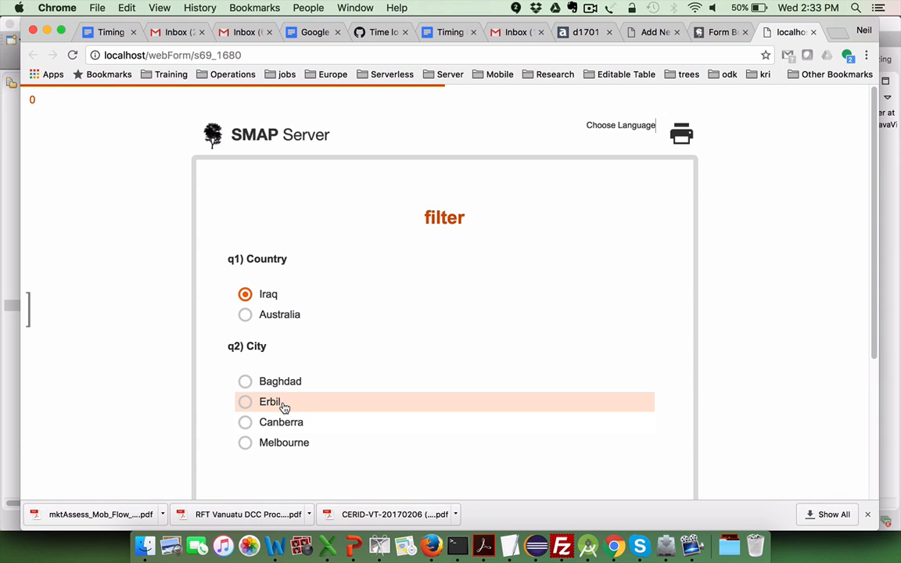
pyautogui.click(813, 32)
pyautogui.click(556, 206)
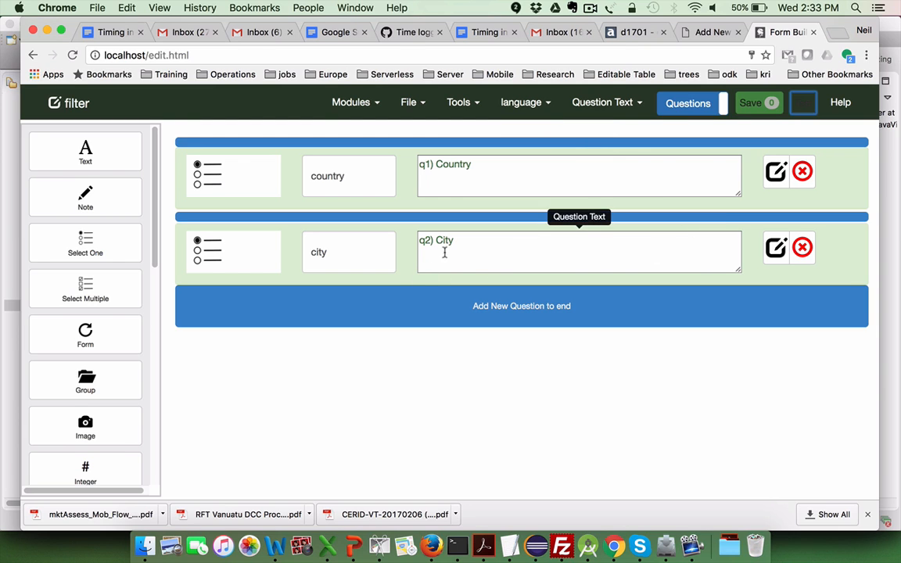
# - Set the city question's choice filter to Cascading Select and include Baghdad and Erbil for the previous selection iraq of country
pyautogui.click(774, 255)
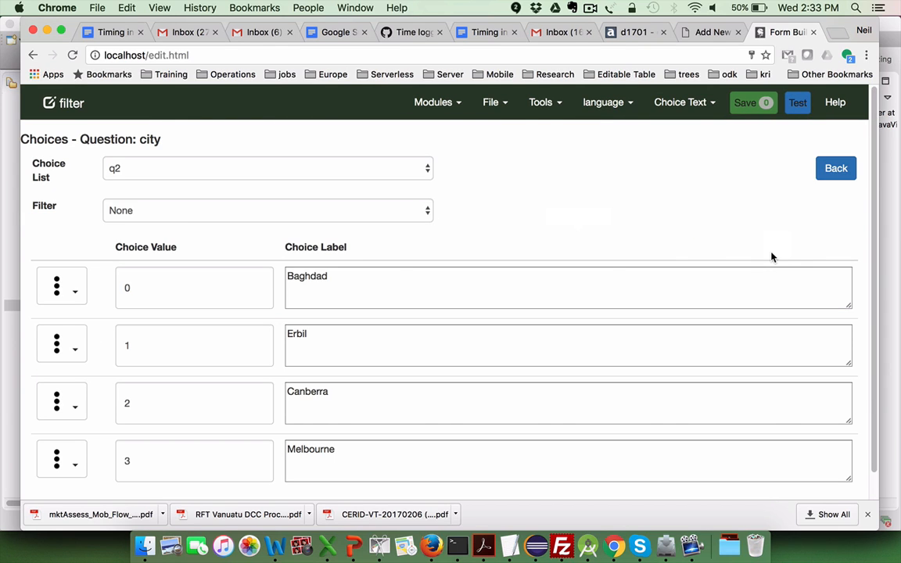
pyautogui.click(179, 212)
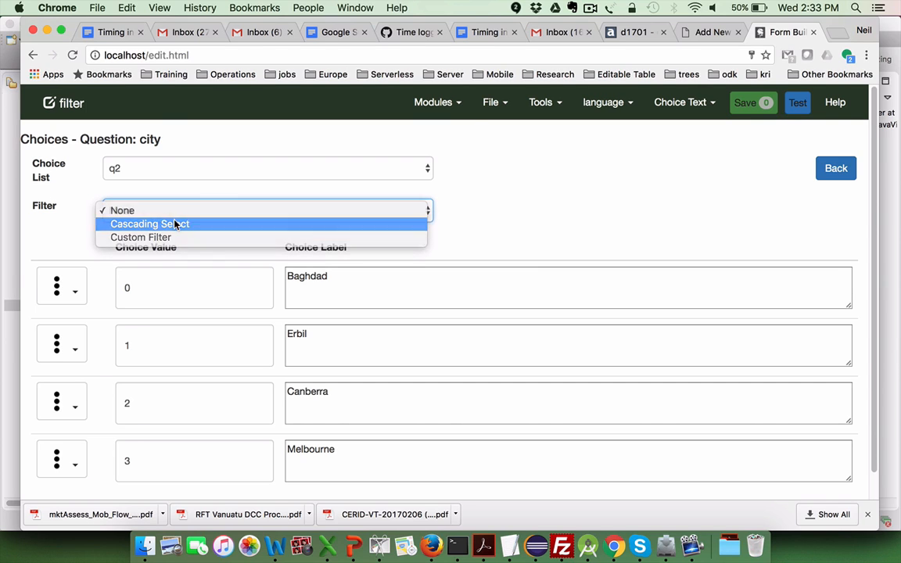
pyautogui.click(176, 225)
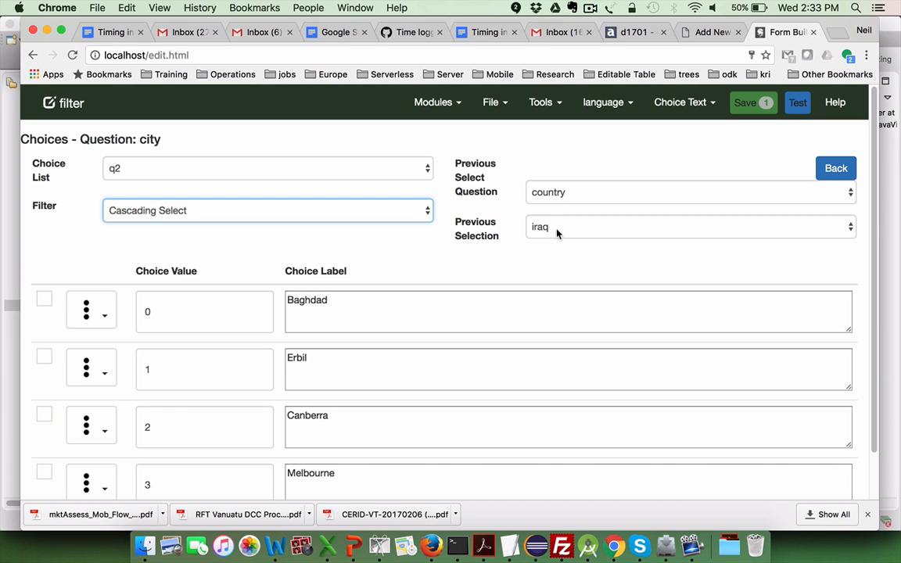
pyautogui.click(44, 304)
pyautogui.click(44, 359)
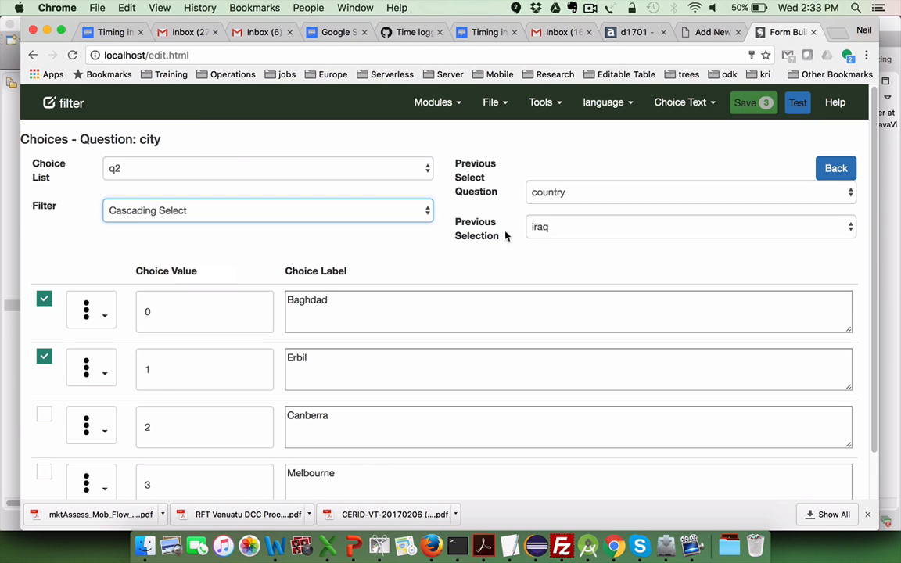
# - Include Canberra and Melbourne as city choices for the previous selection australia, and save the form
pyautogui.click(548, 229)
pyautogui.click(552, 240)
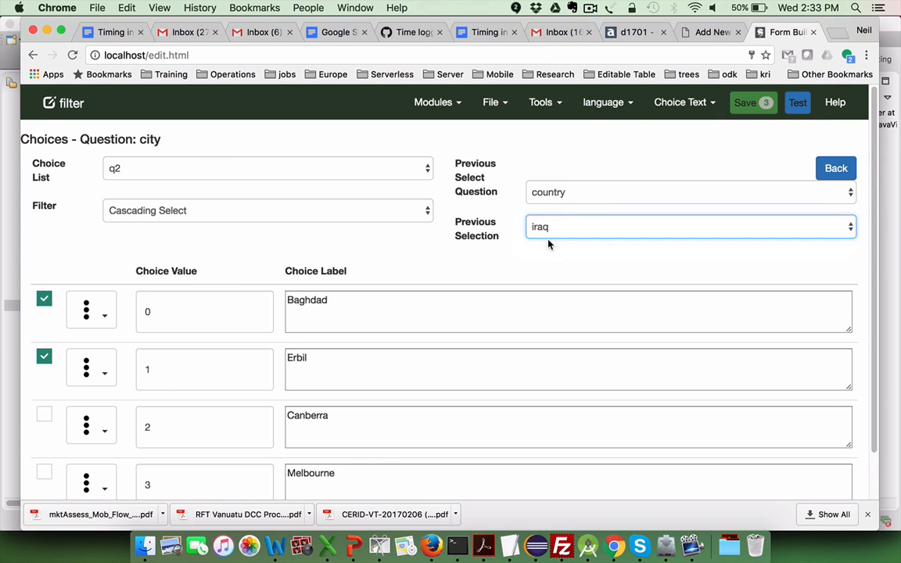
pyautogui.click(44, 300)
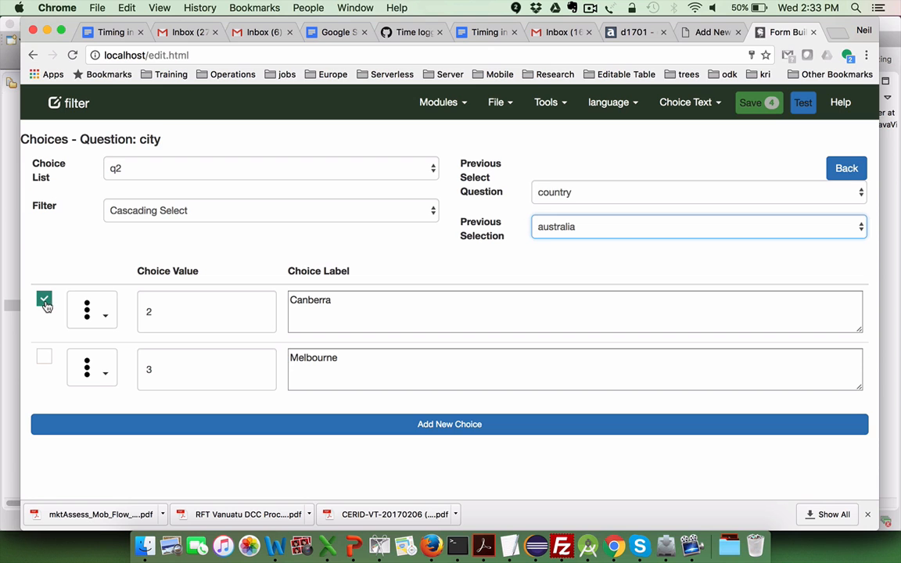
pyautogui.click(43, 359)
pyautogui.click(756, 103)
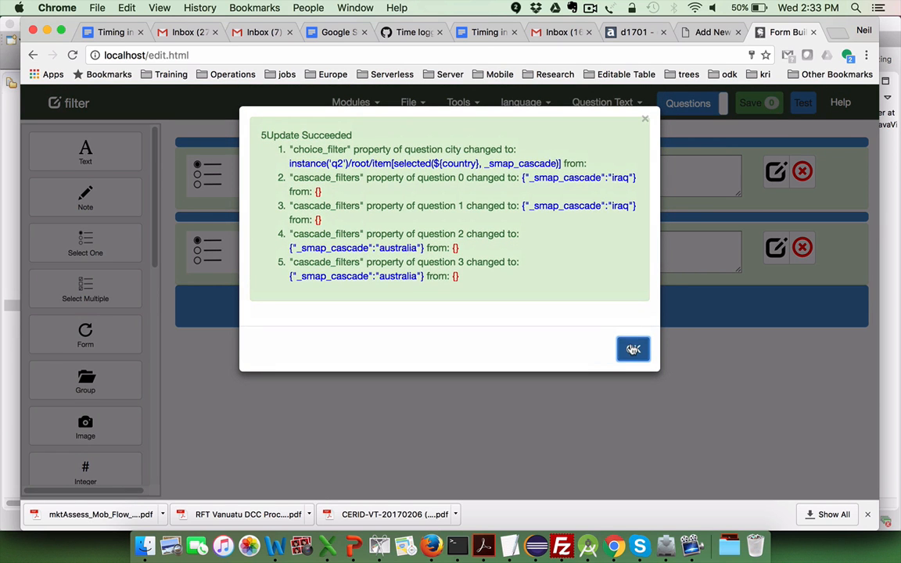
pyautogui.click(631, 348)
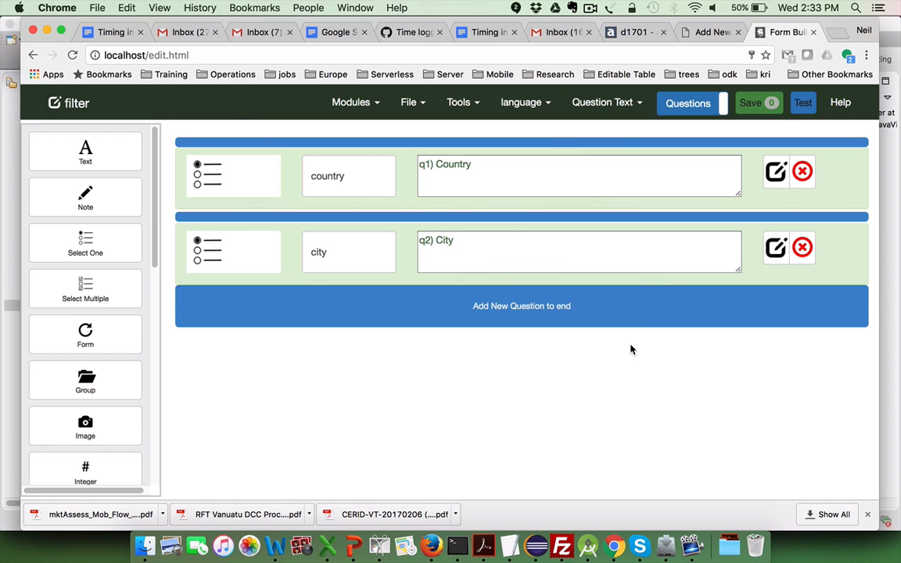
# - Test the web form with Iraq and with Australia as the country to check the city options, and close the test without submitting
pyautogui.click(803, 105)
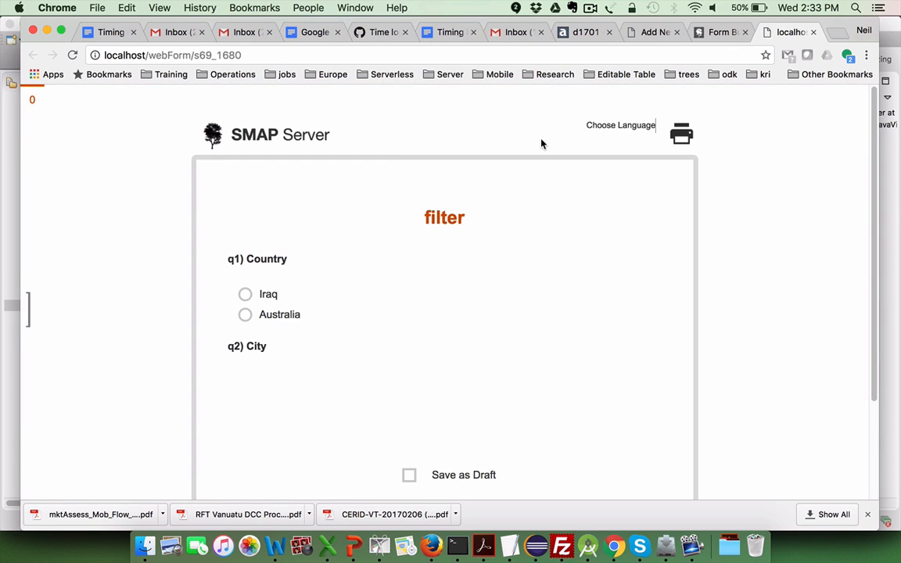
pyautogui.click(246, 295)
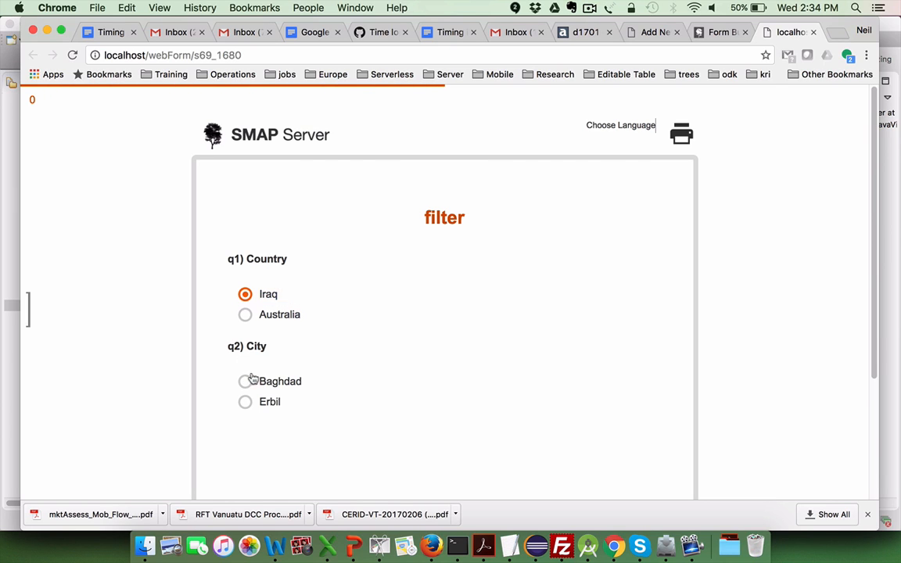
pyautogui.click(246, 316)
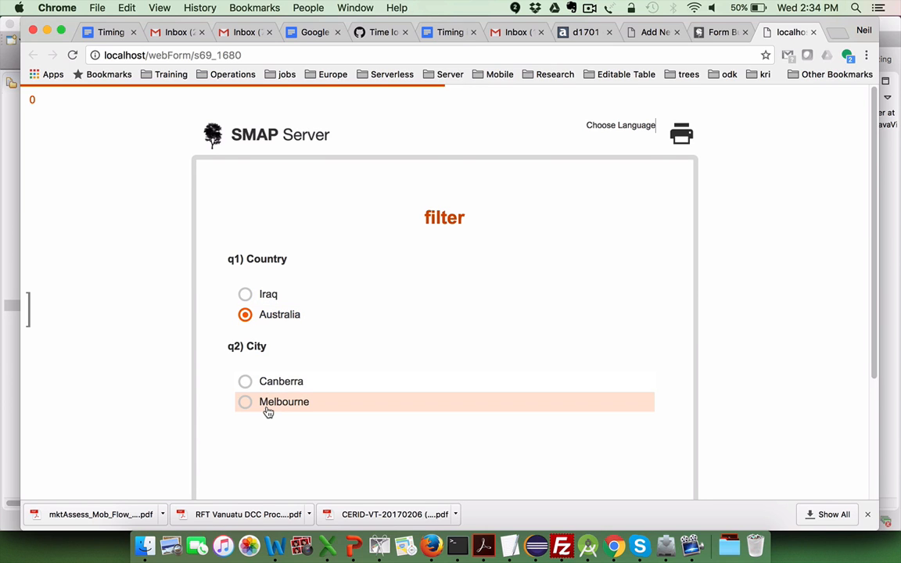
pyautogui.click(814, 32)
pyautogui.click(556, 205)
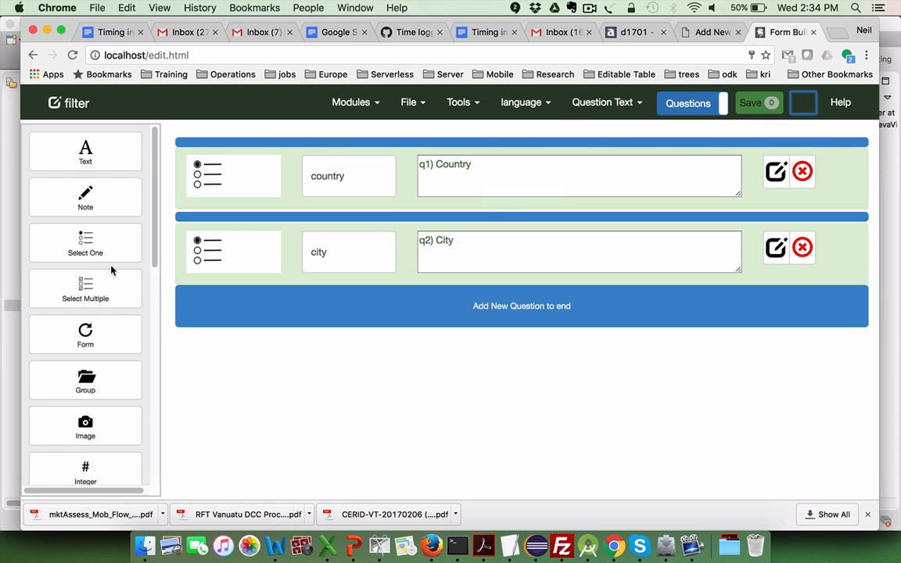
# - Add an integer question named age at the end of the form with the text "What is your age?"
pyautogui.scroll(-1, 82, 368)
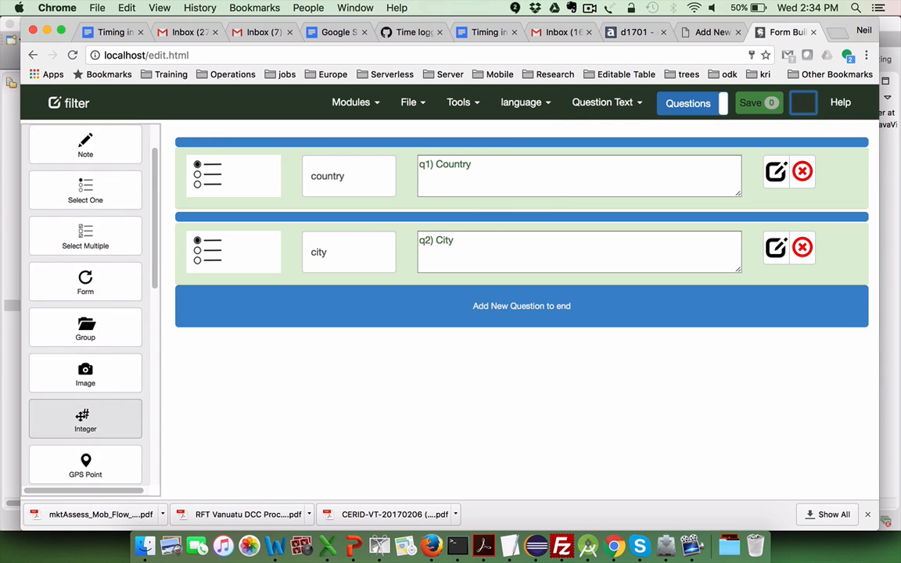
pyautogui.click(82, 420)
pyautogui.click(338, 328)
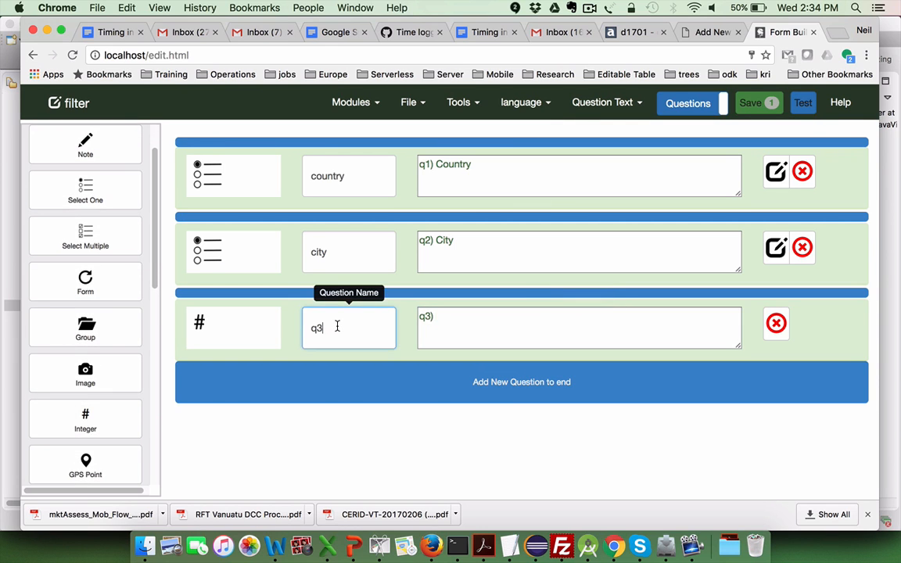
pyautogui.press('BackSpace')
pyautogui.press('BackSpace')
pyautogui.write('age')
pyautogui.click(465, 318)
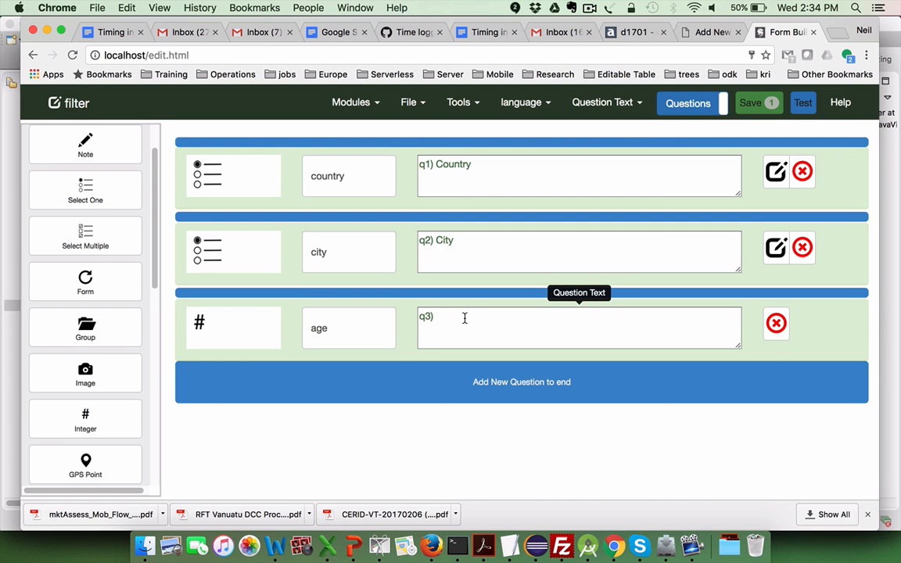
pyautogui.click(465, 318)
pyautogui.write('w')
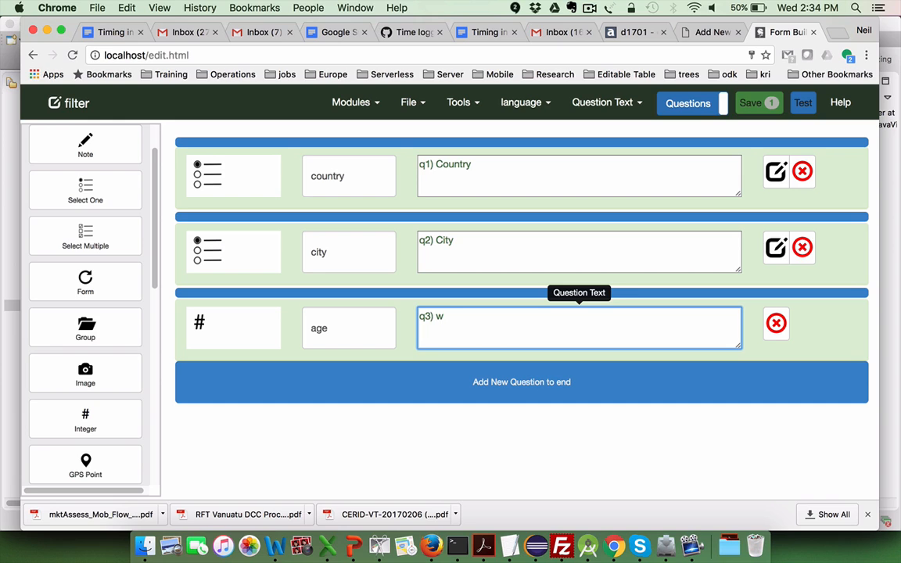
pyautogui.write('What is your age?')
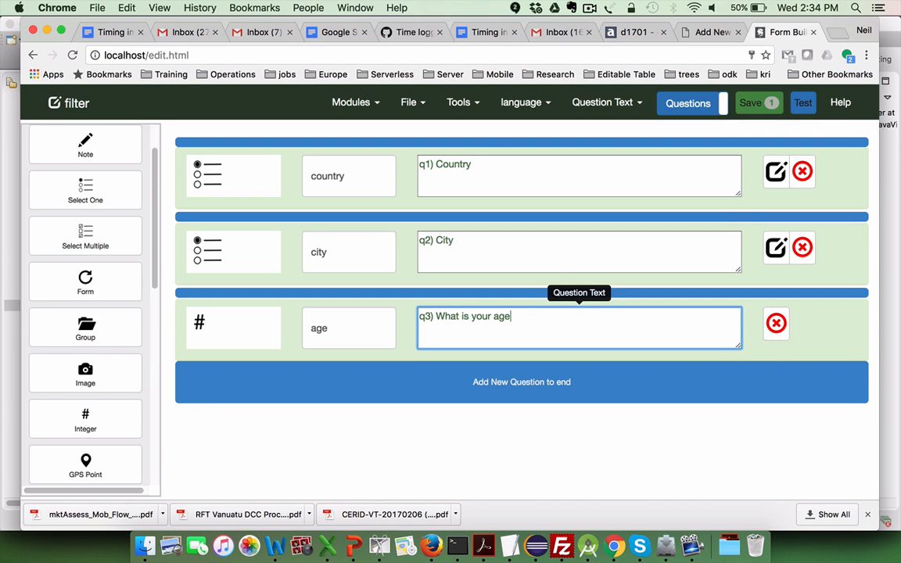
# - Add a select one question after the age question with the text "Favourite birthdays"
pyautogui.click(95, 199)
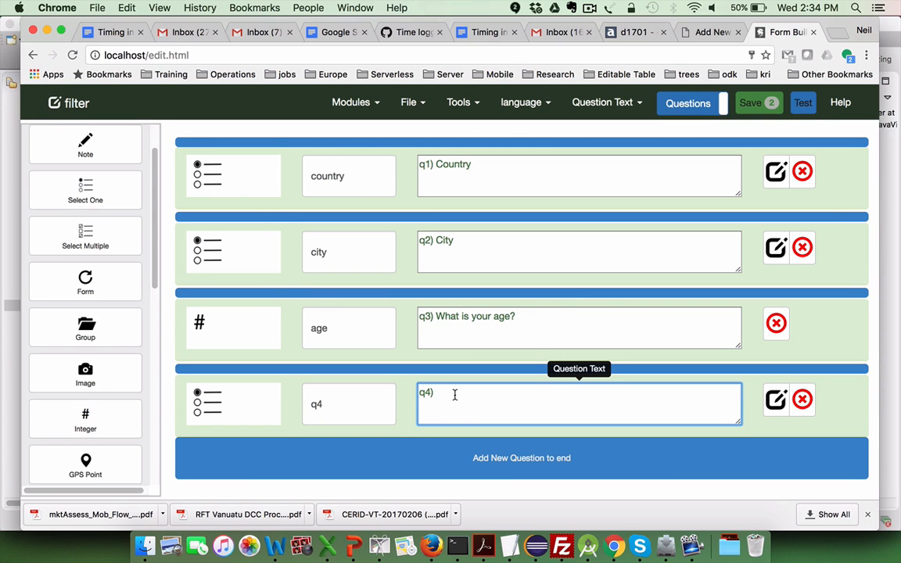
pyautogui.write('Favourite birthda')
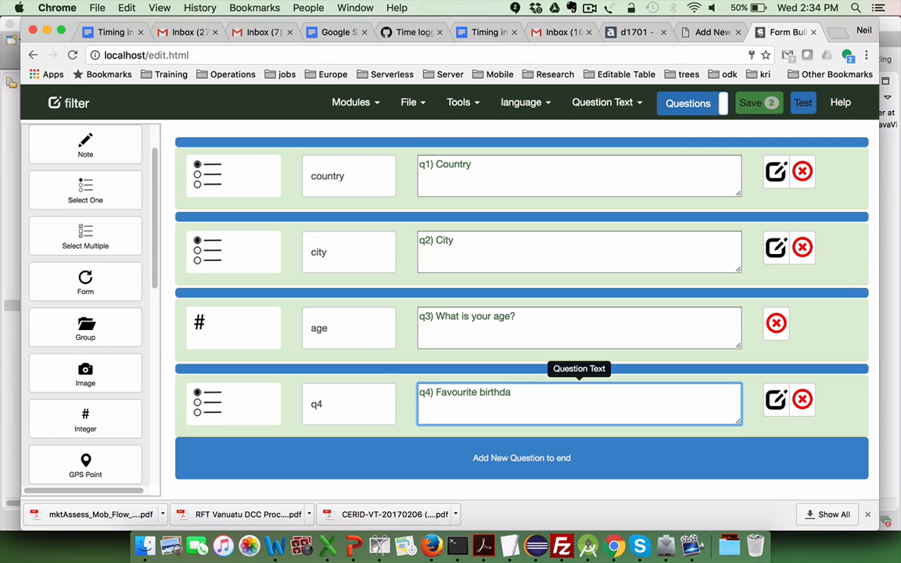
pyautogui.write('ys')
# - Open the choices of the favourite birthdays question and add five new choices
pyautogui.click(776, 399)
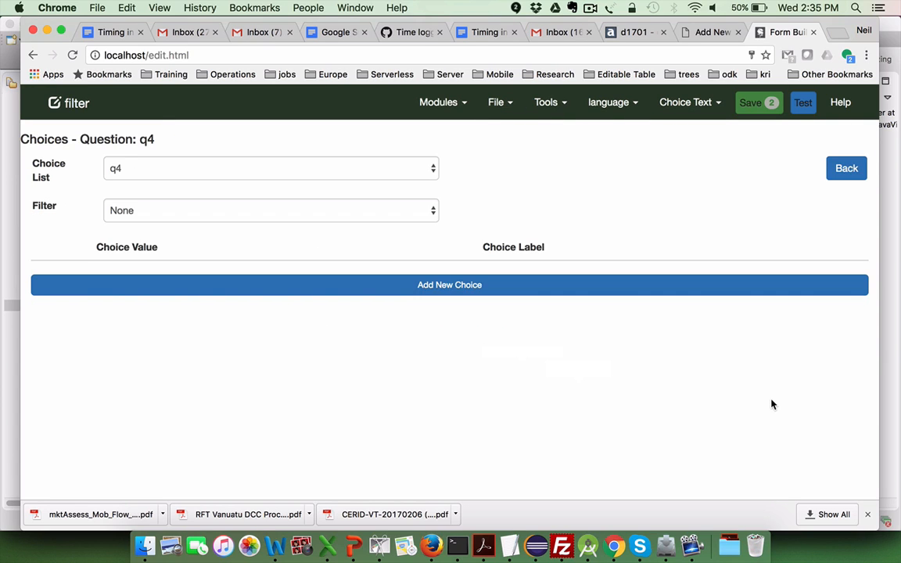
pyautogui.click(466, 286)
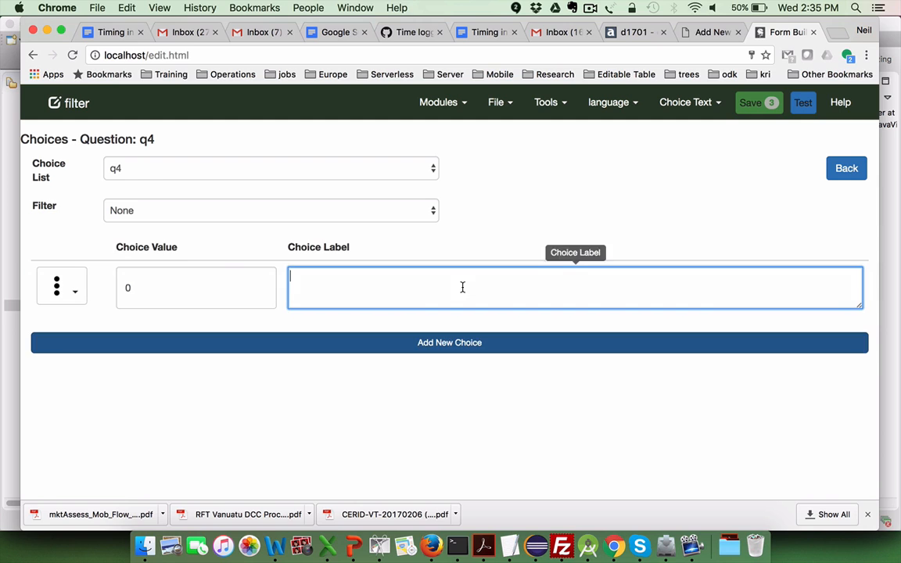
pyautogui.click(186, 279)
pyautogui.click(344, 342)
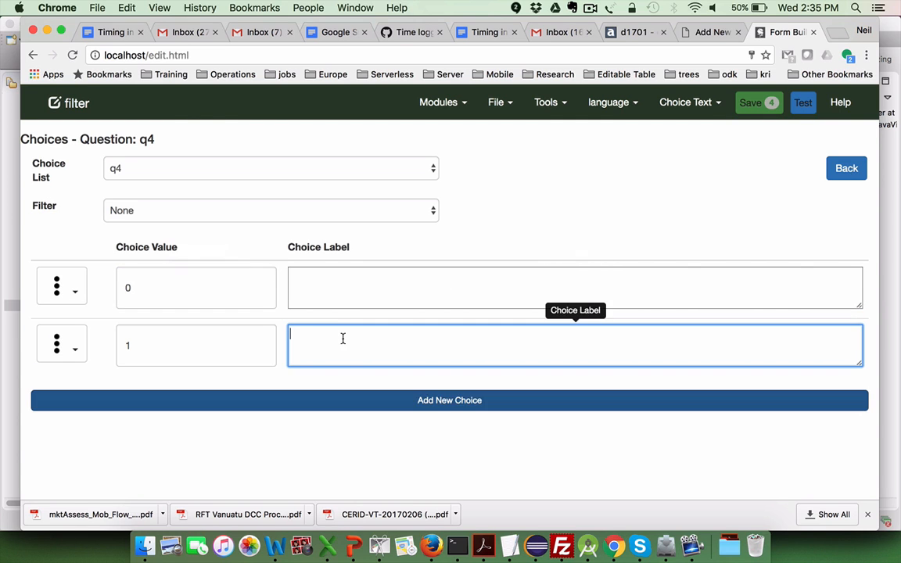
pyautogui.click(345, 400)
pyautogui.click(345, 467)
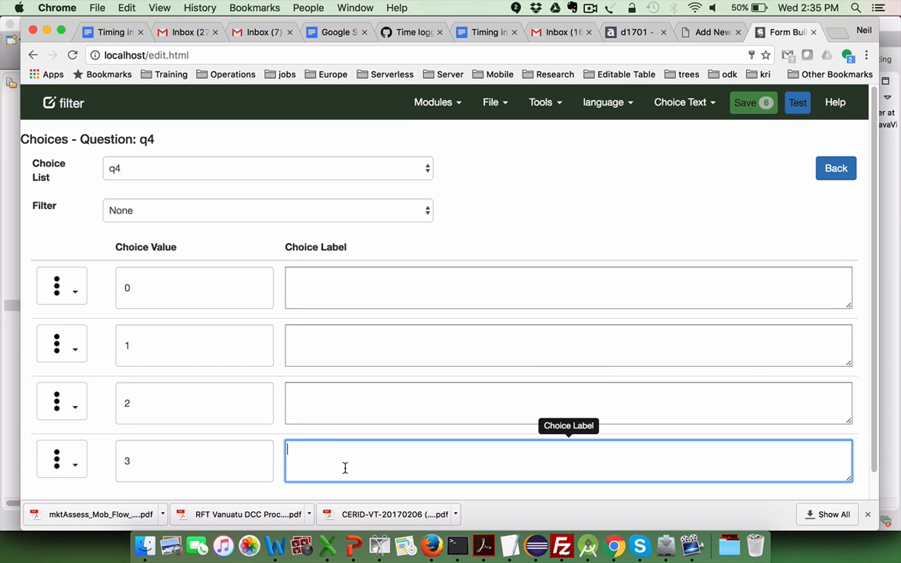
pyautogui.scroll(-1, 346, 462)
pyautogui.click(347, 485)
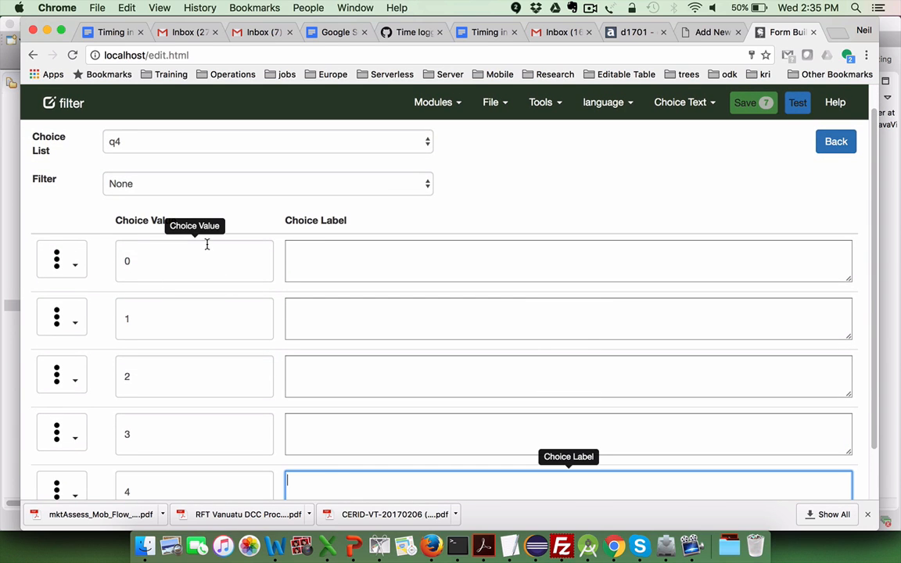
# - Set the values of the five birthday choices to 10, 11, 12, 13 and 14 in order
pyautogui.click(159, 260)
pyautogui.press('BackSpace')
pyautogui.write('10')
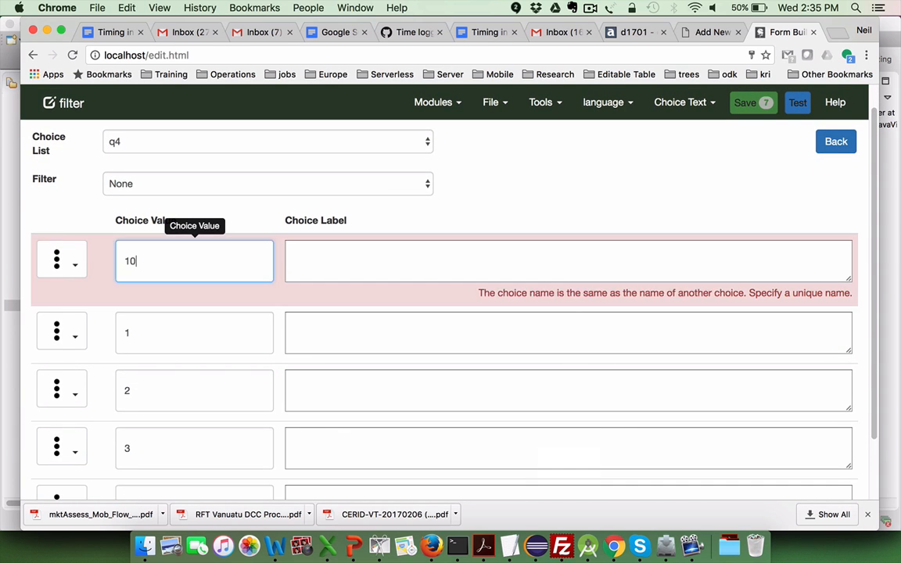
pyautogui.click(150, 320)
pyautogui.press('BackSpace')
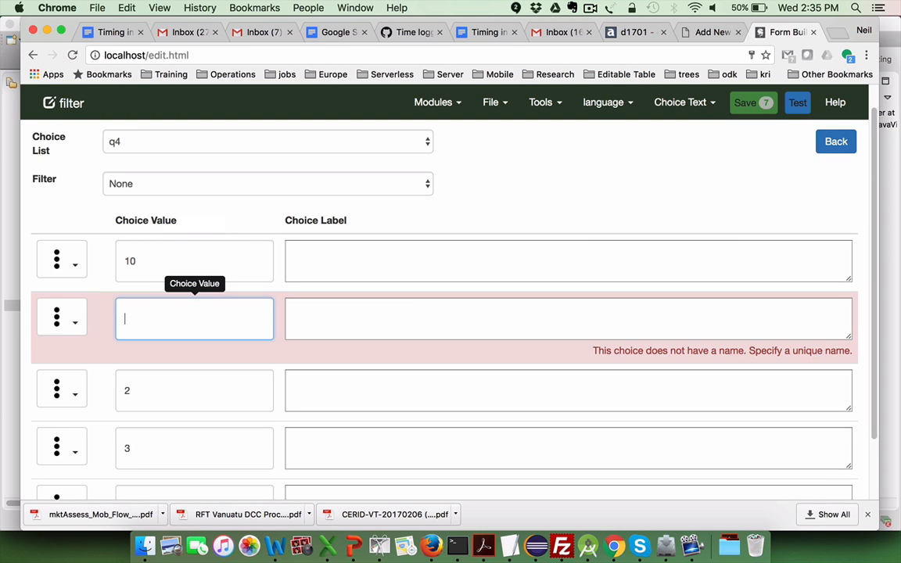
pyautogui.write('11')
pyautogui.click(145, 380)
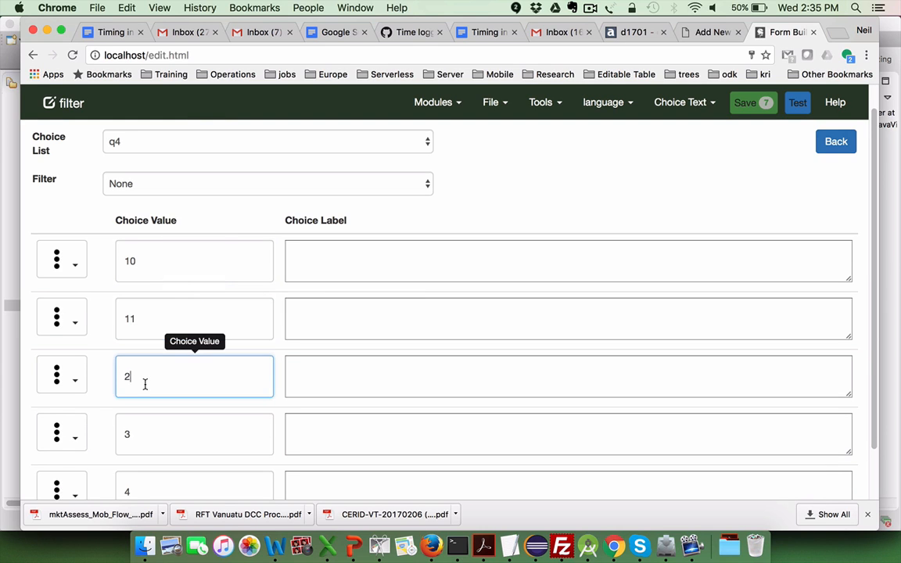
pyautogui.press('BackSpace')
pyautogui.write('12')
pyautogui.click(150, 425)
pyautogui.press('BackSpace')
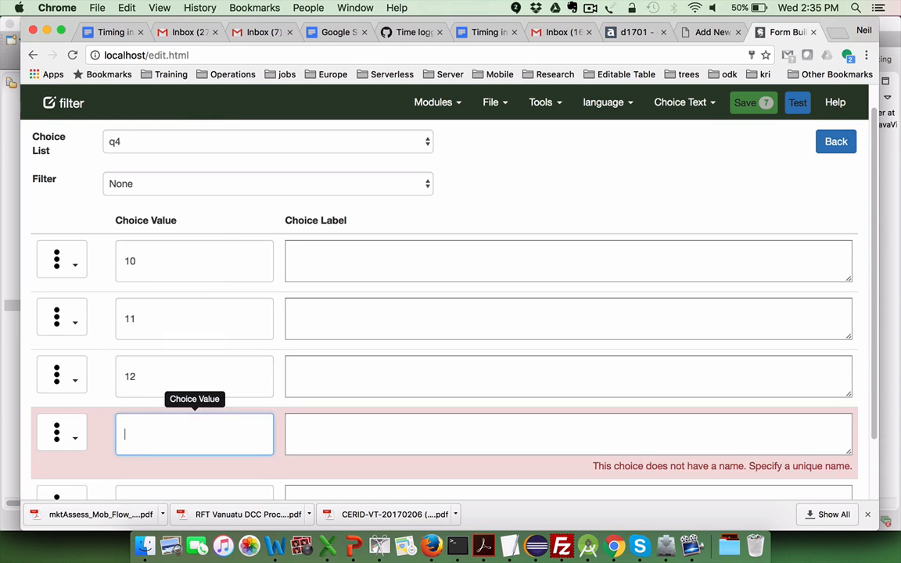
pyautogui.write('13')
pyautogui.scroll(-2, 150, 446)
pyautogui.click(155, 436)
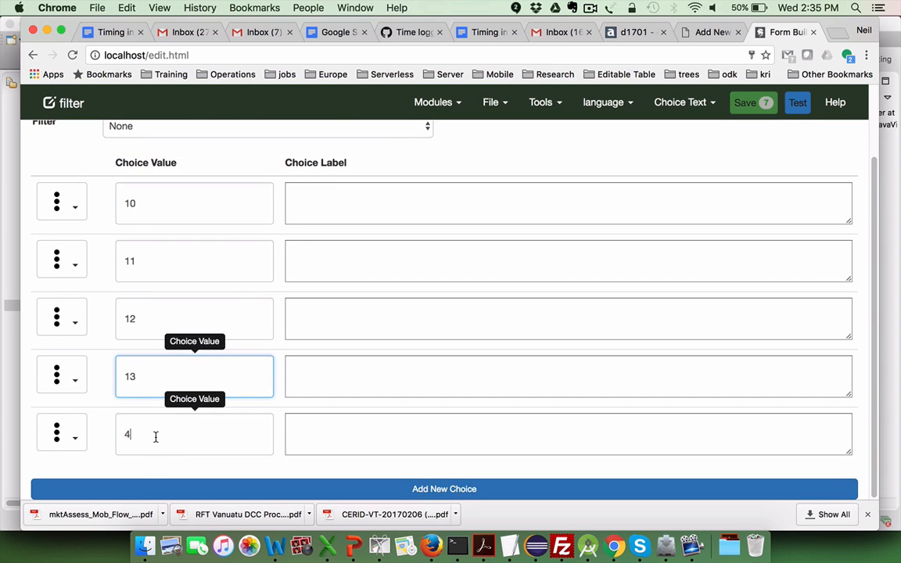
pyautogui.press('BackSpace')
pyautogui.write('14')
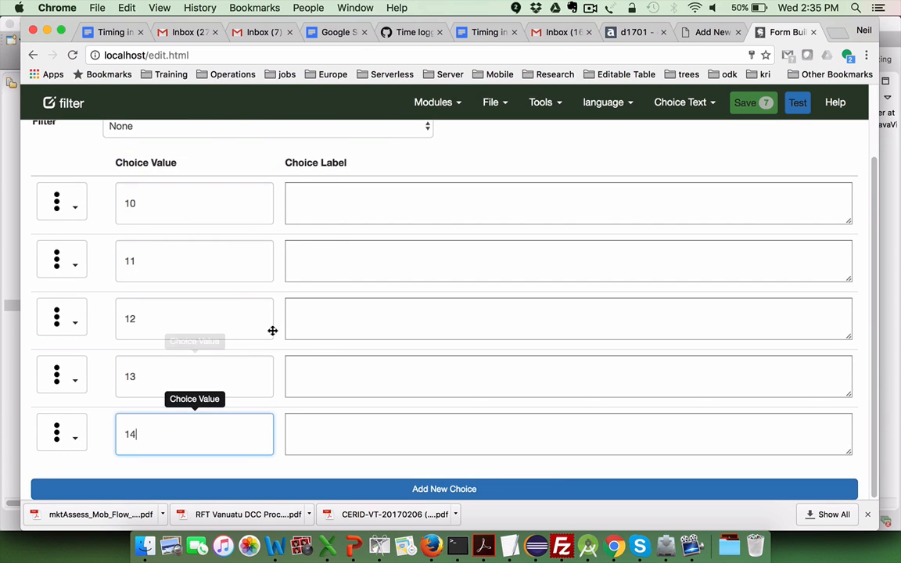
# - Label the five birthday choices 10, 11, 12, 13 and 14 to match their values
pyautogui.click(337, 205)
pyautogui.write('1')
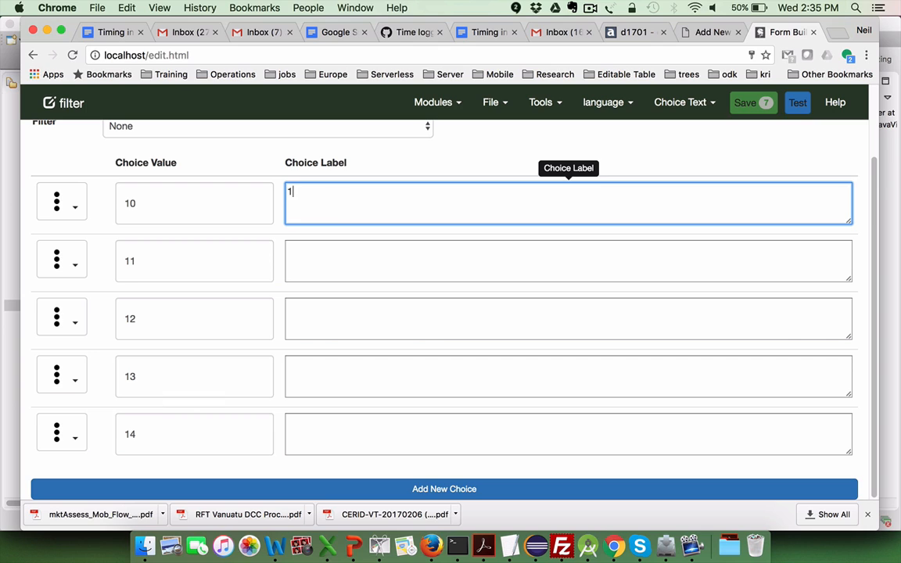
pyautogui.write('0')
pyautogui.click(350, 263)
pyautogui.write('11')
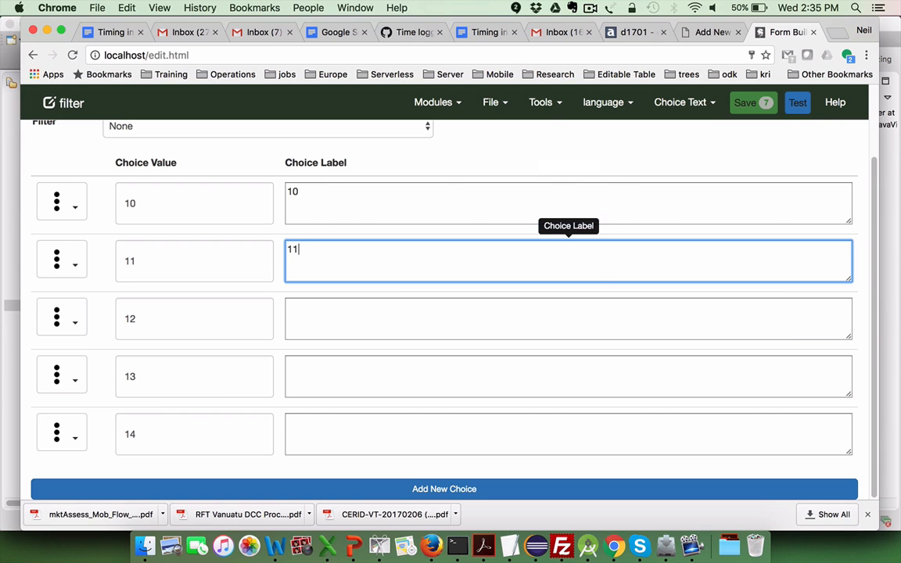
pyautogui.click(334, 312)
pyautogui.write('12')
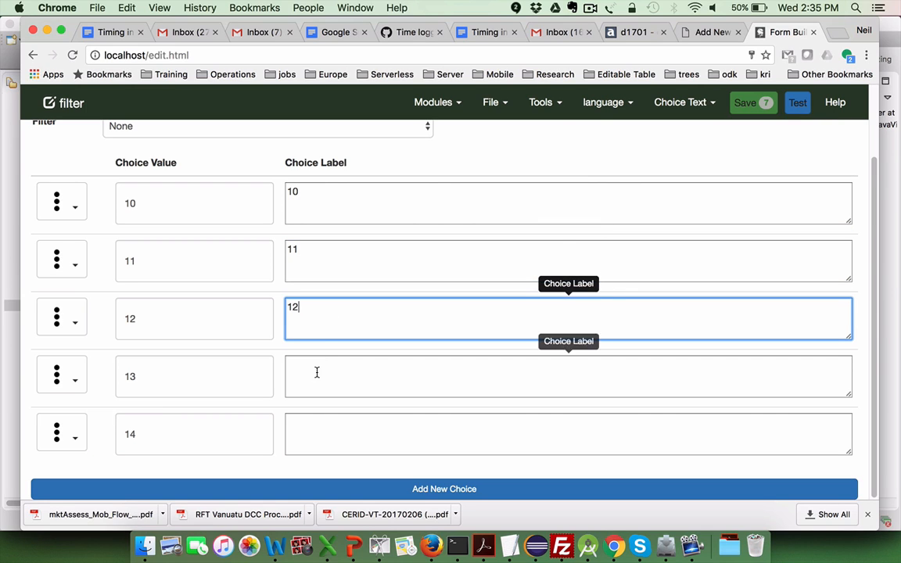
pyautogui.click(313, 376)
pyautogui.write('13')
pyautogui.click(306, 420)
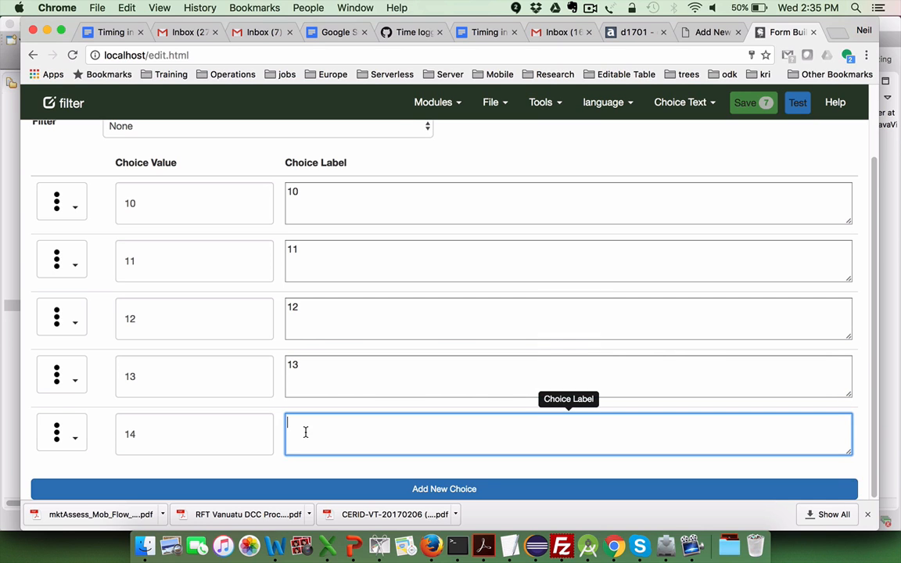
pyautogui.write('14')
# - Set the filter type for the favourite birthdays choices to Custom Filter
pyautogui.scroll(2, 450, 313)
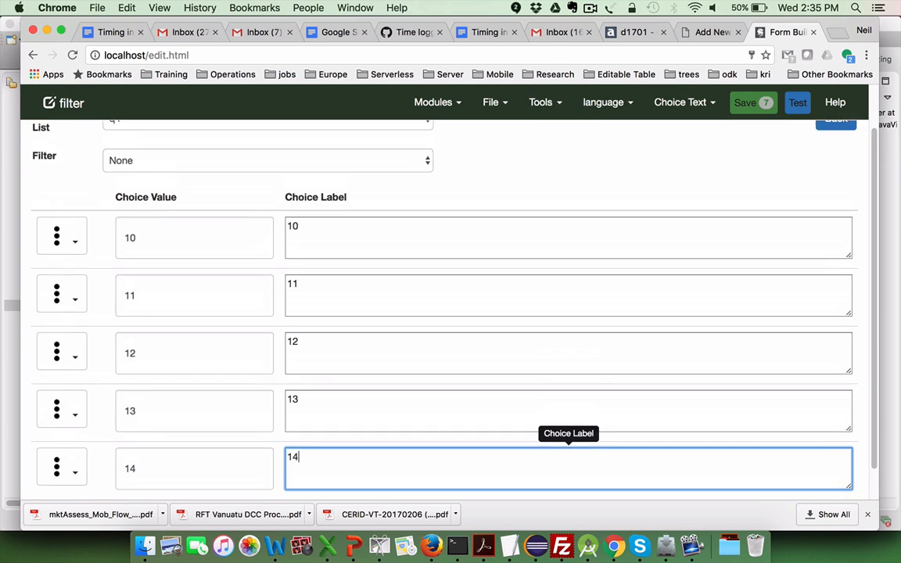
pyautogui.scroll(1, 306, 421)
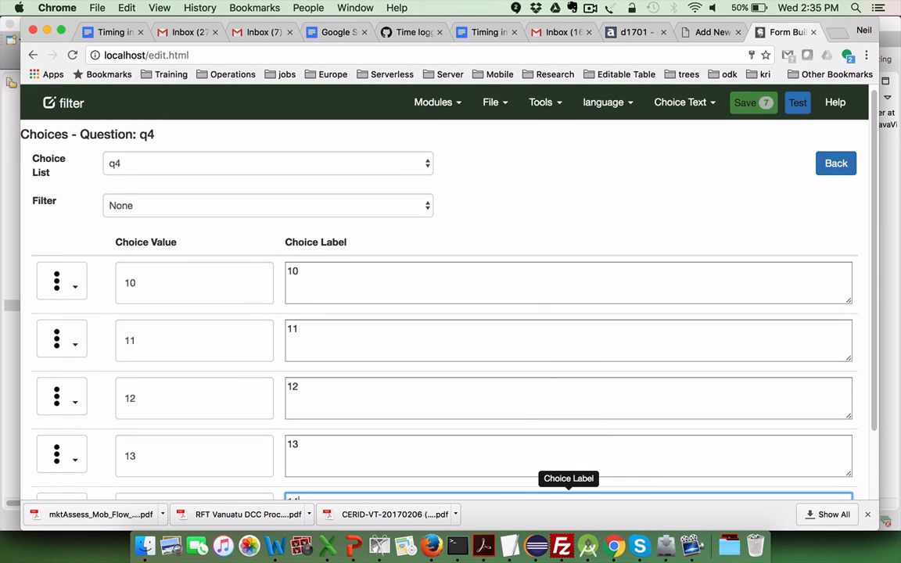
pyautogui.click(108, 205)
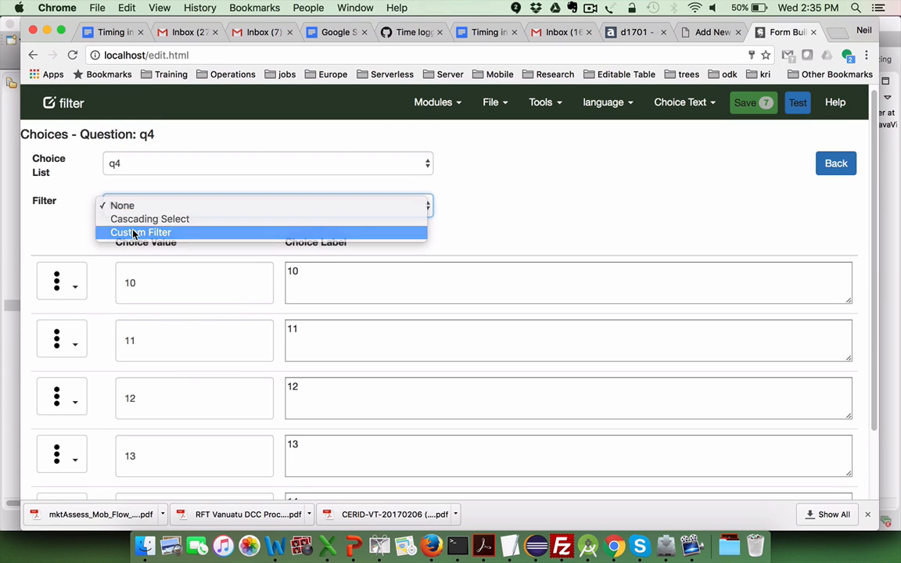
pyautogui.click(135, 233)
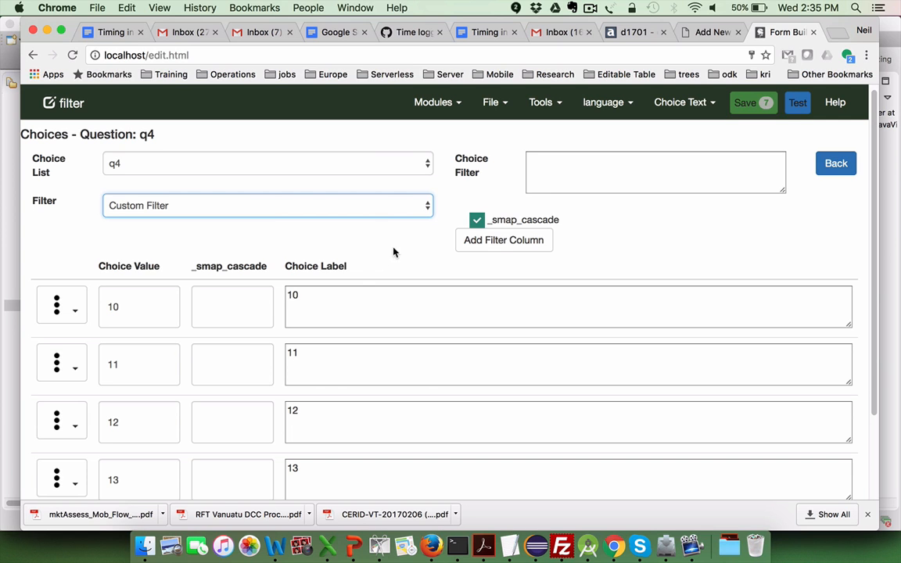
# - Add a filter column named "age" to the birthday choices and hide the _smap_cascade column
pyautogui.click(492, 245)
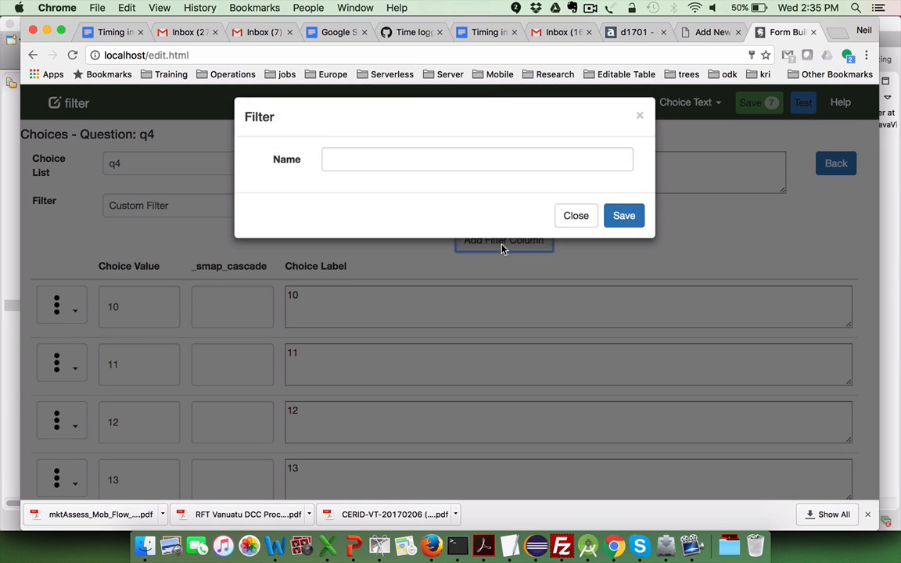
pyautogui.write('age')
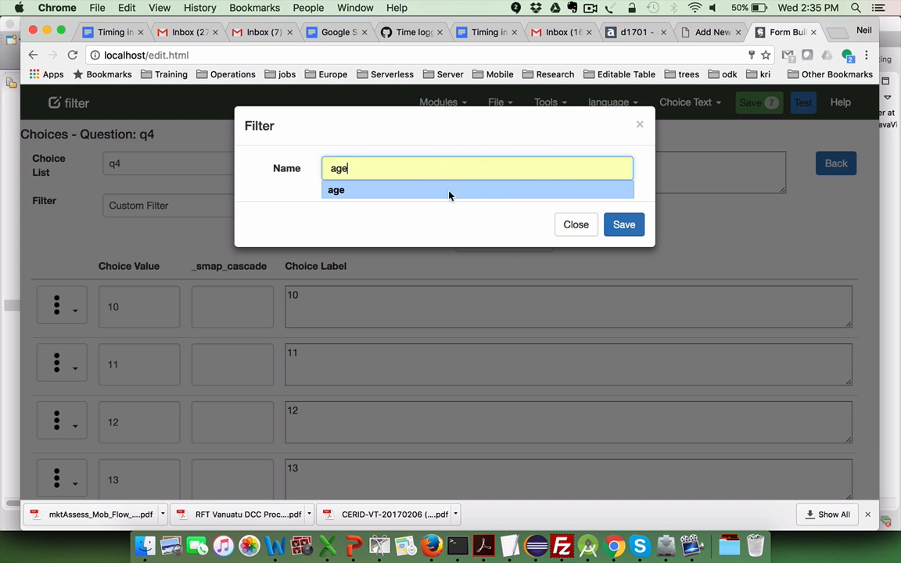
pyautogui.click(625, 225)
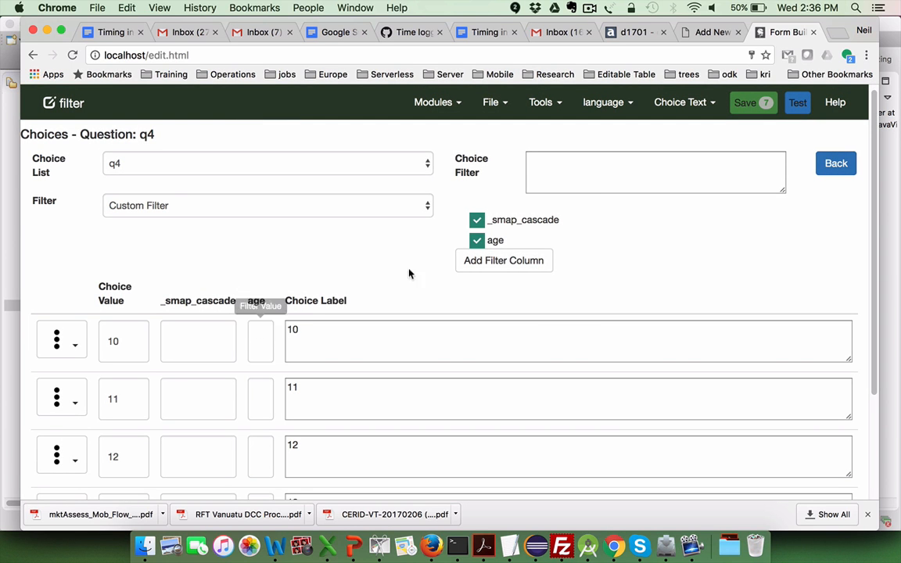
pyautogui.click(478, 220)
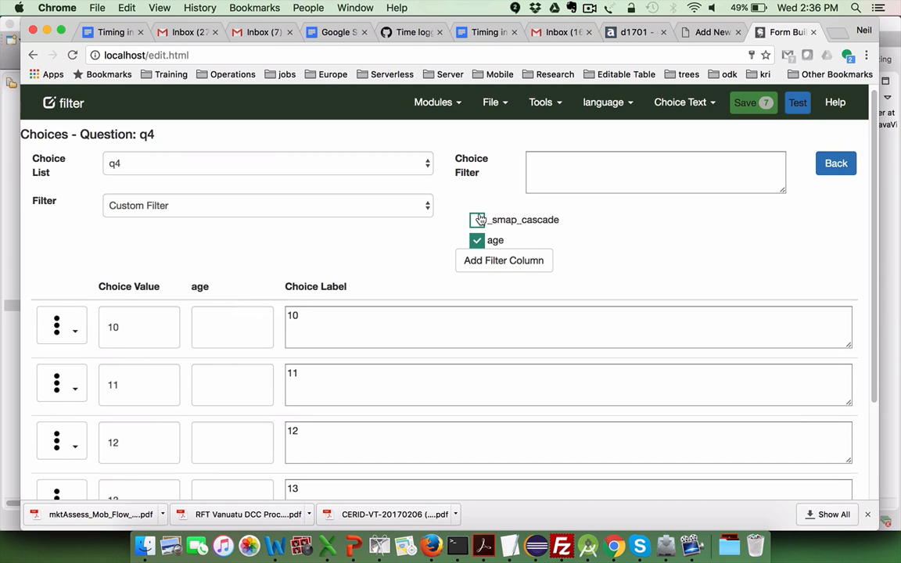
# - Fill in the age filter values of the five birthday choices with 10, 11, 12, 13 and 14 in order
pyautogui.click(235, 326)
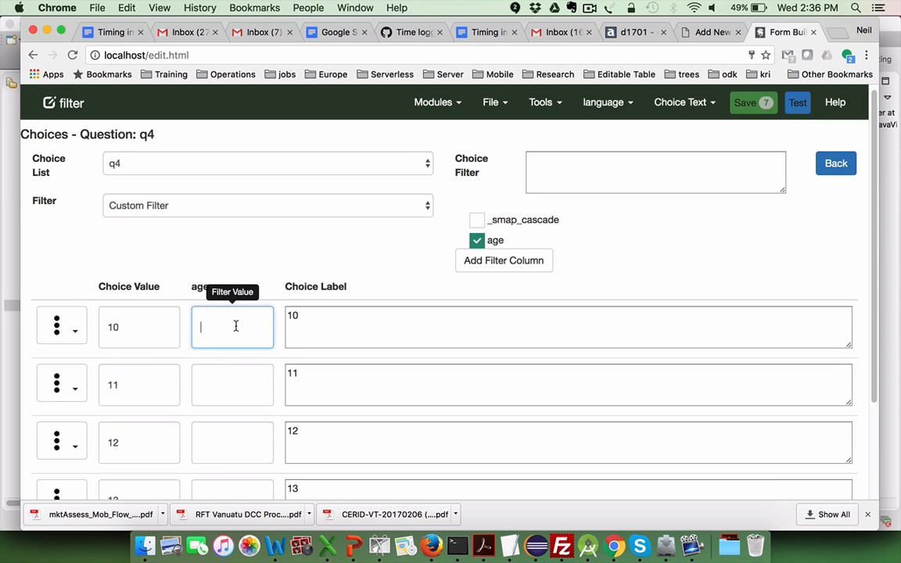
pyautogui.write('10')
pyautogui.click(227, 385)
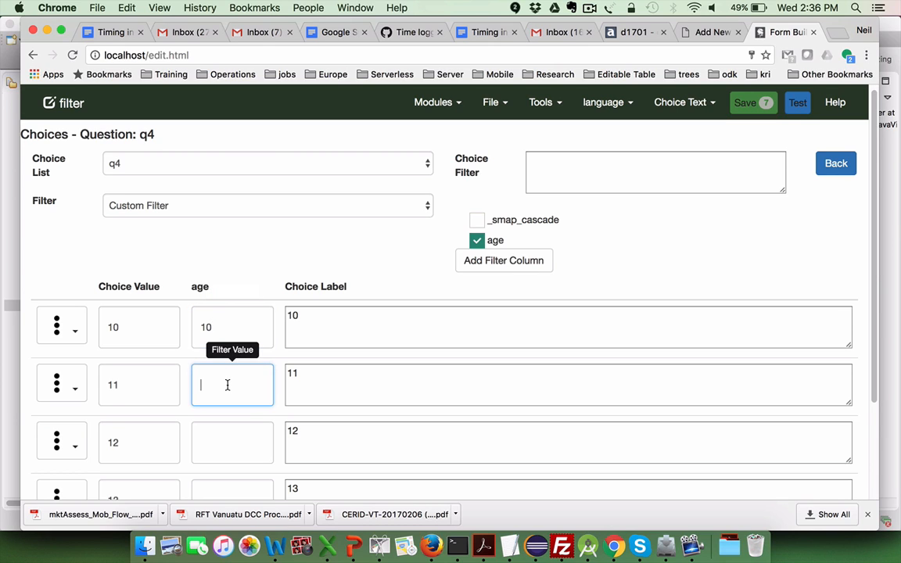
pyautogui.write('11')
pyautogui.click(217, 442)
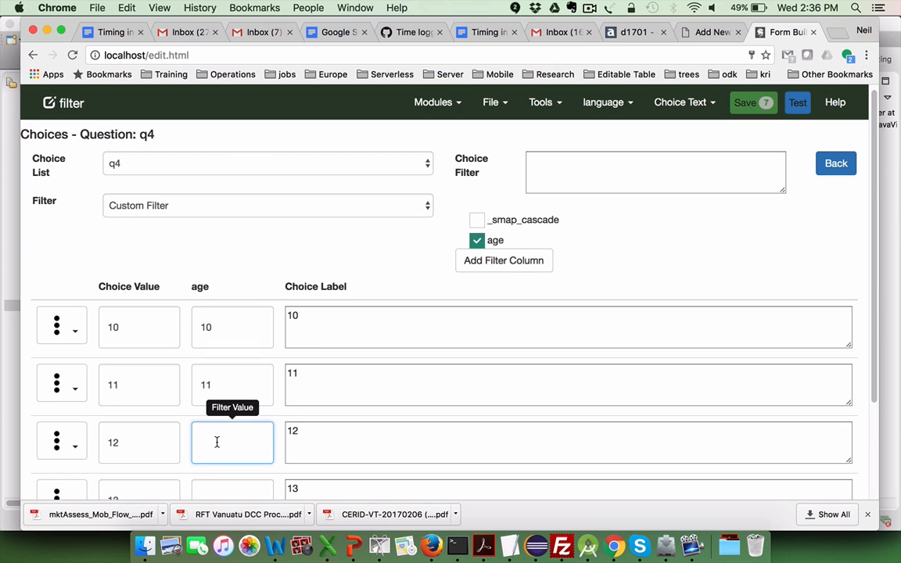
pyautogui.write('12')
pyautogui.scroll(-3, 217, 438)
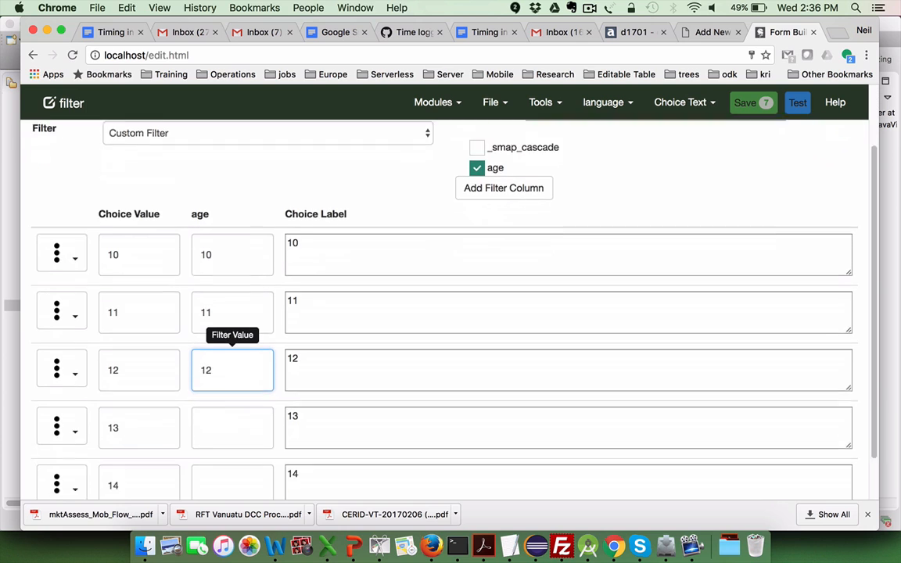
pyautogui.click(212, 377)
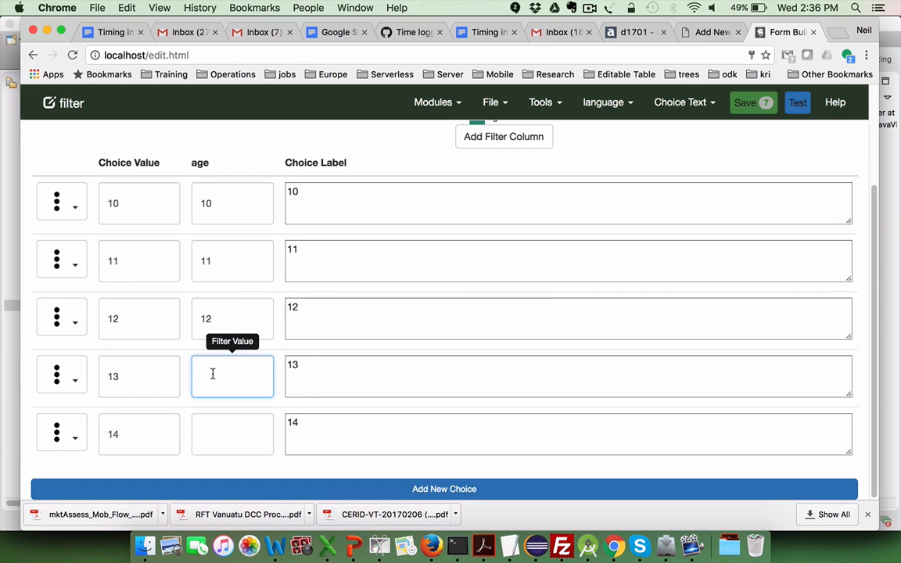
pyautogui.write('13')
pyautogui.click(211, 434)
pyautogui.write('1')
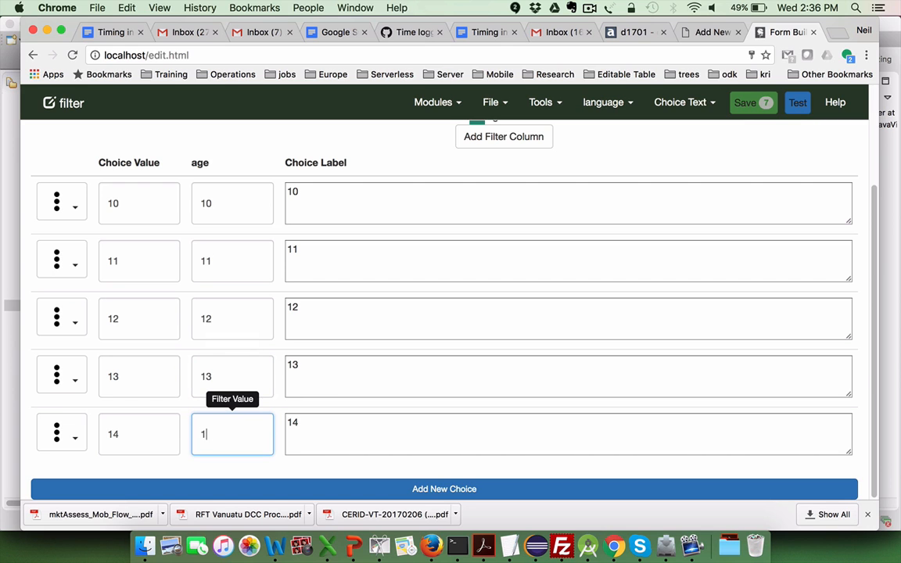
# - Set the choice filter expression to "${age} >= age" and save the form, dismissing the update summary
pyautogui.scroll(5, 516, 208)
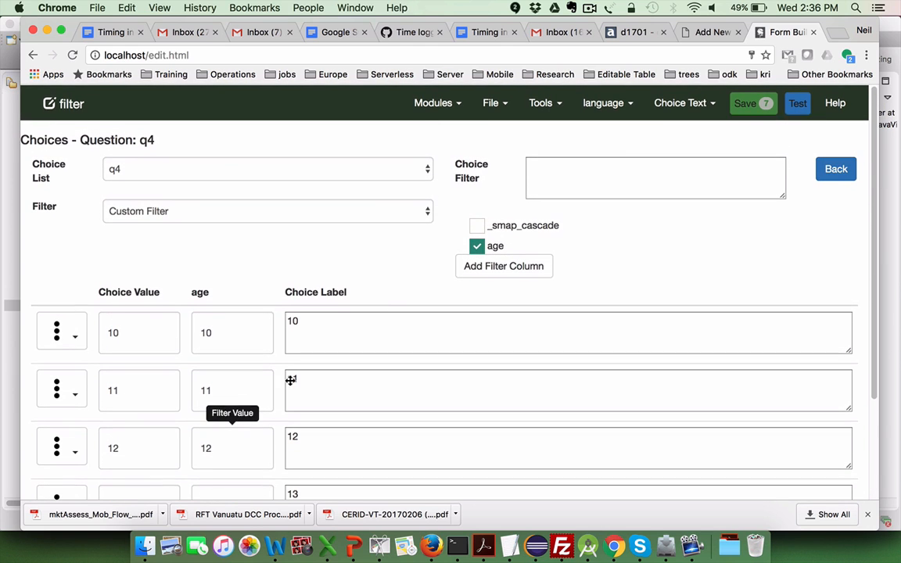
pyautogui.click(560, 173)
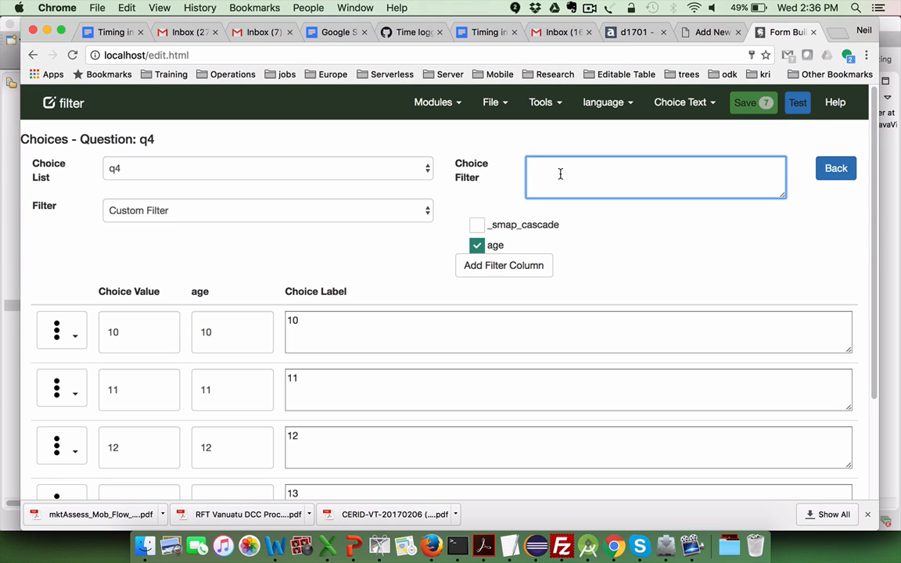
pyautogui.write('${age} >= age')
pyautogui.click(752, 105)
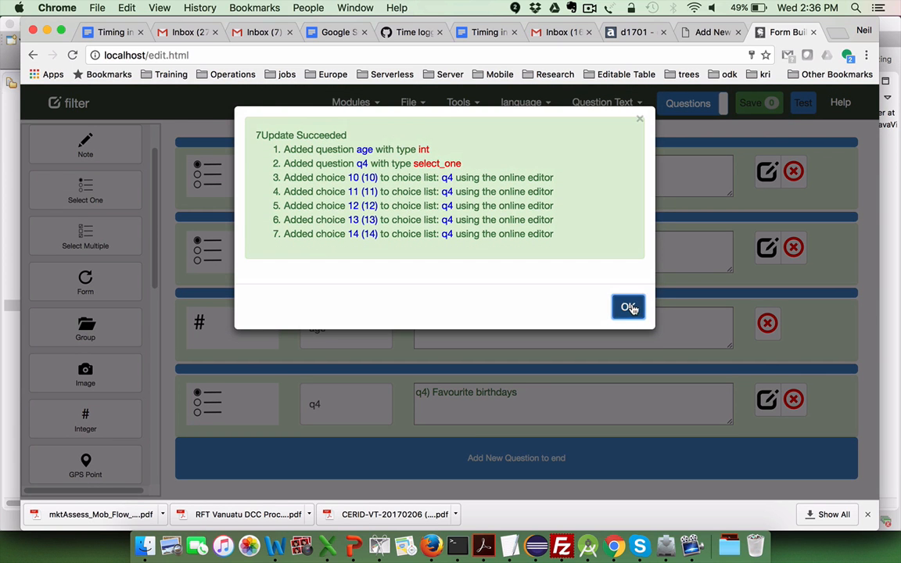
pyautogui.click(629, 306)
# - Launch the form's test web form and answer the country with Iraq and the city with Baghdad
pyautogui.click(803, 106)
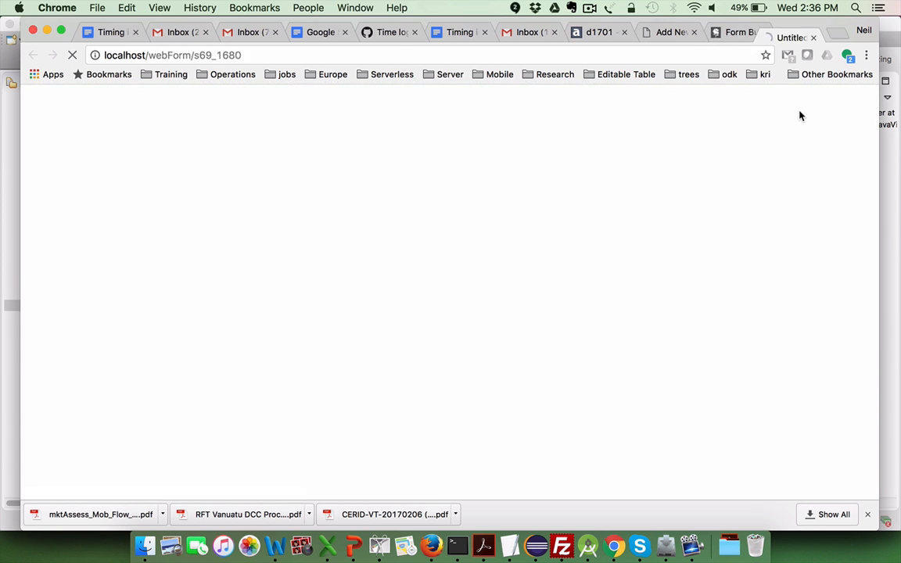
pyautogui.scroll(-3, 557, 276)
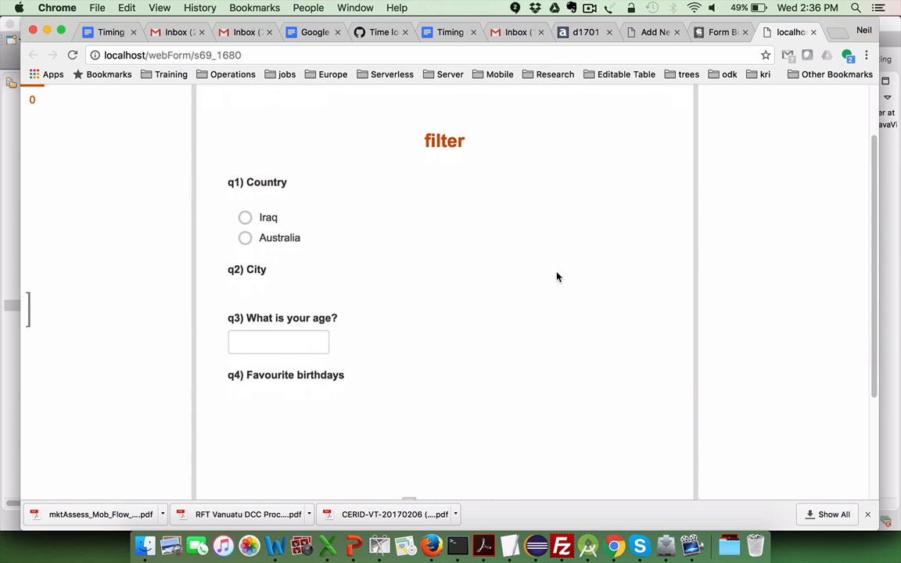
pyautogui.click(264, 204)
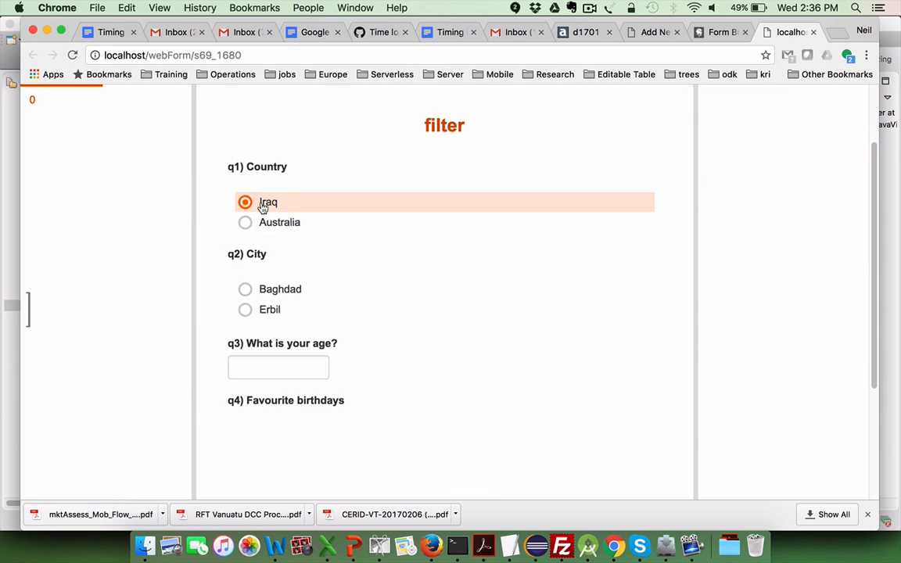
pyautogui.click(264, 289)
pyautogui.scroll(-3, 262, 292)
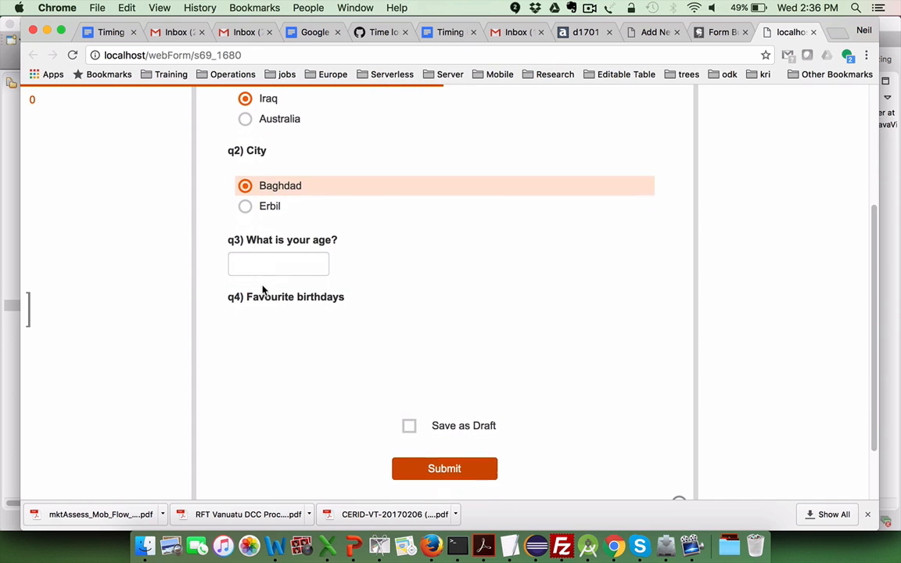
# - Test the birthday choice filter by entering an age of 12 and changing it to 14
pyautogui.click(267, 267)
pyautogui.write('12')
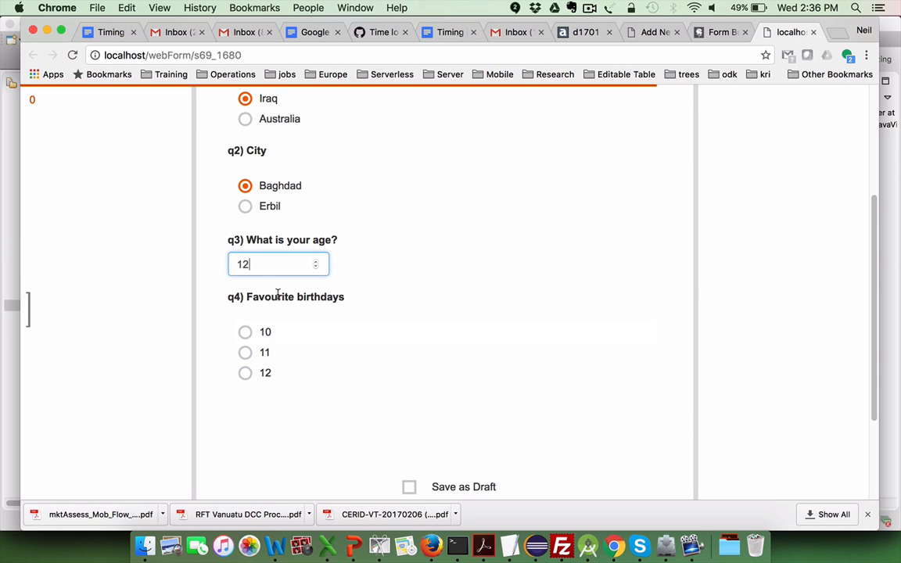
pyautogui.press('BackSpace')
pyautogui.write('4')
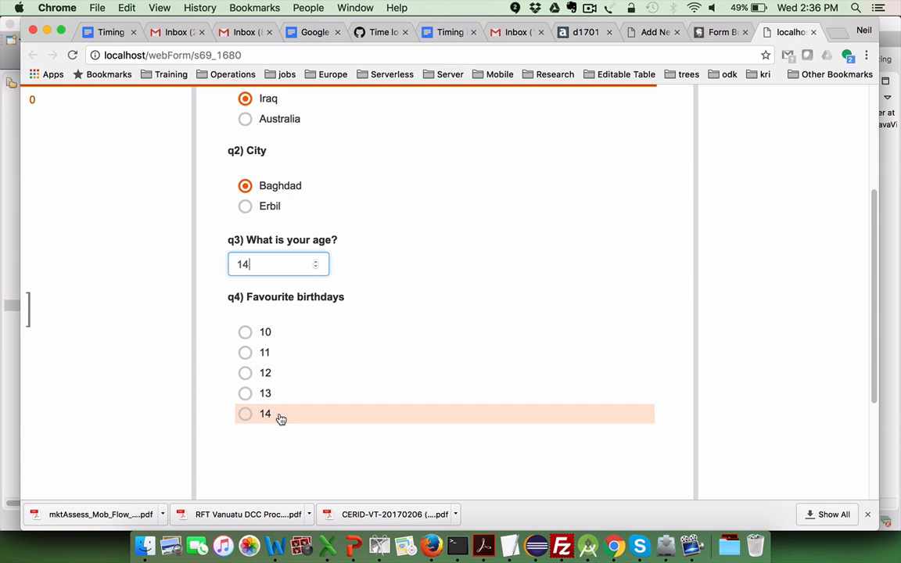
pyautogui.click(591, 10)
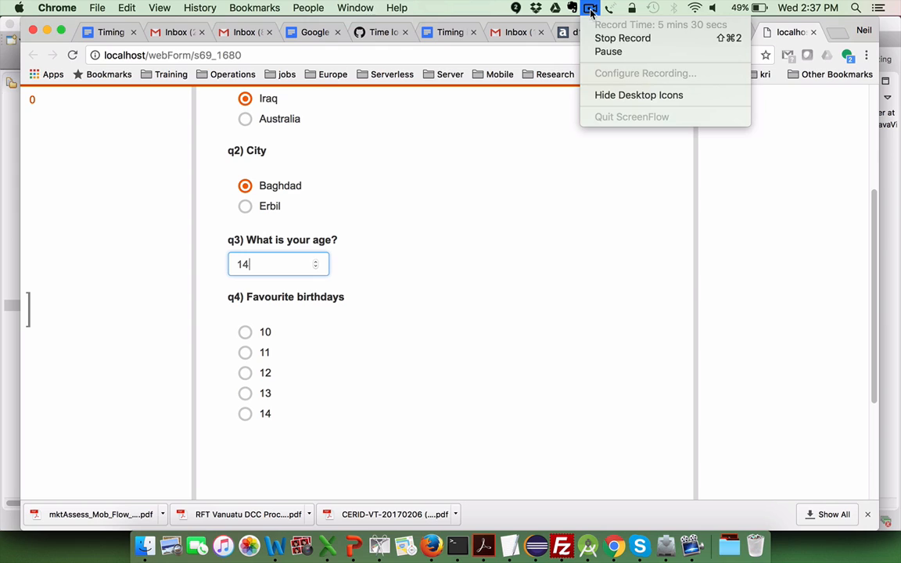